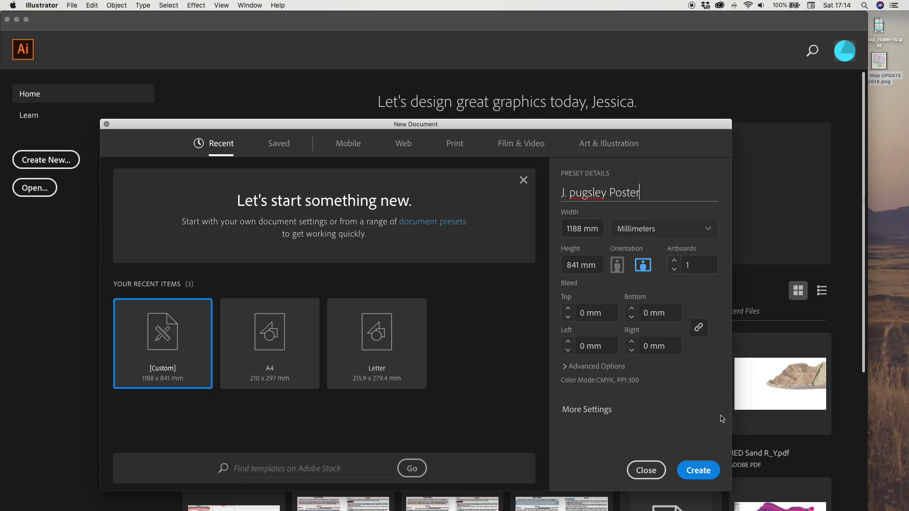
Create the 1188 × 841 mm landscape poster document and open digimap_roam-10.pdf in Illustrator, dismissing the missing-fonts notice.
click(699, 470)
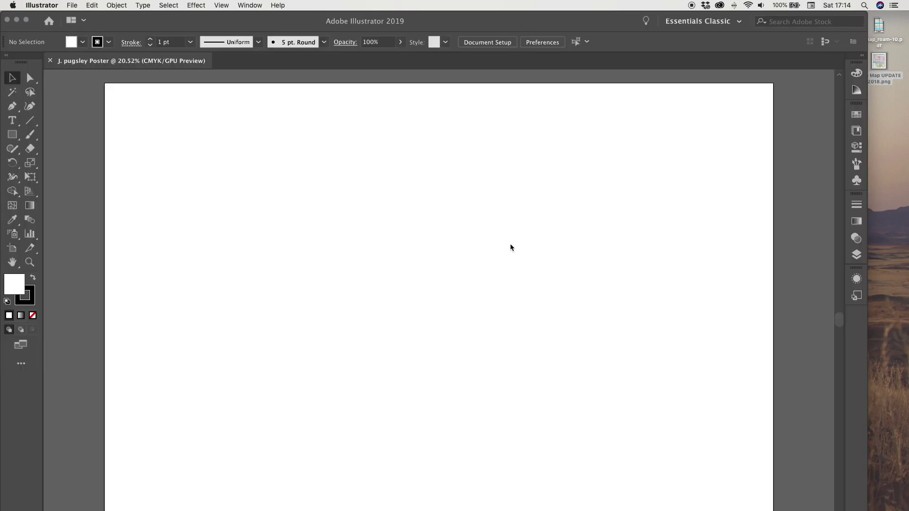
click(889, 28)
right_click(881, 27)
mouse_move(844, 38)
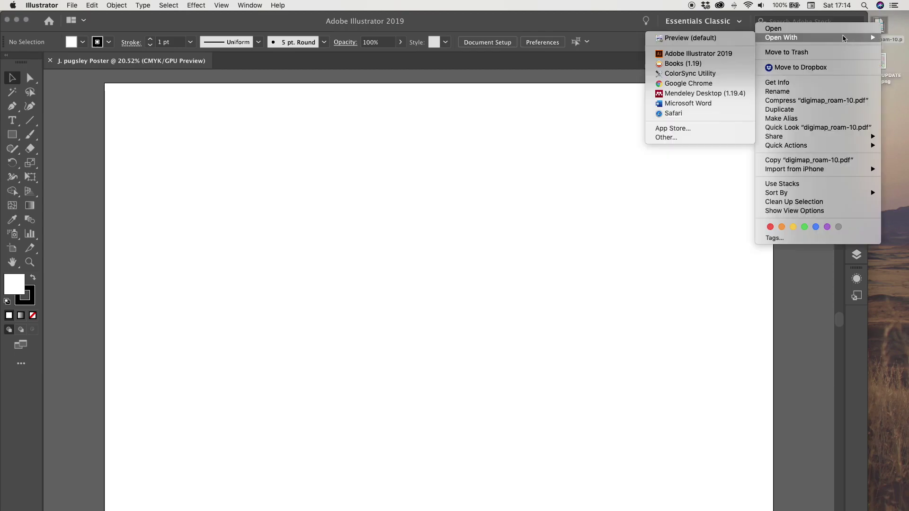
click(734, 53)
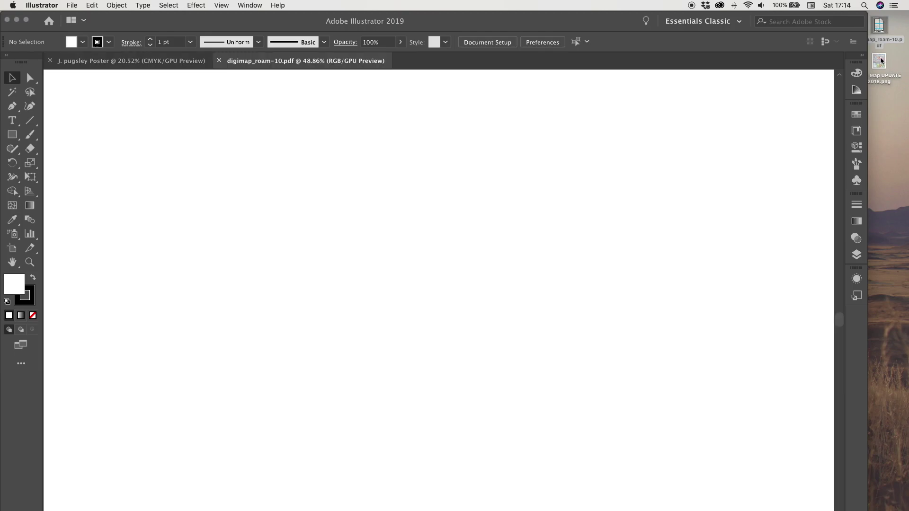
click(881, 61)
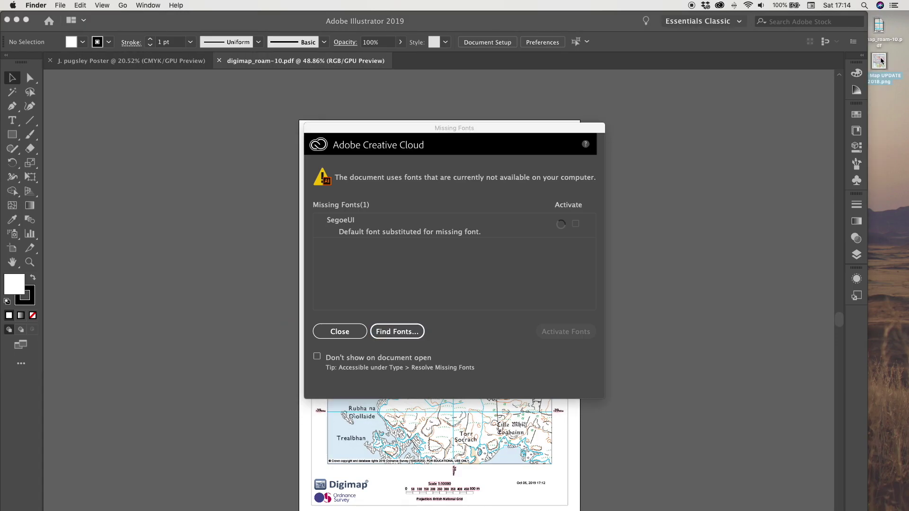
click(351, 332)
click(350, 332)
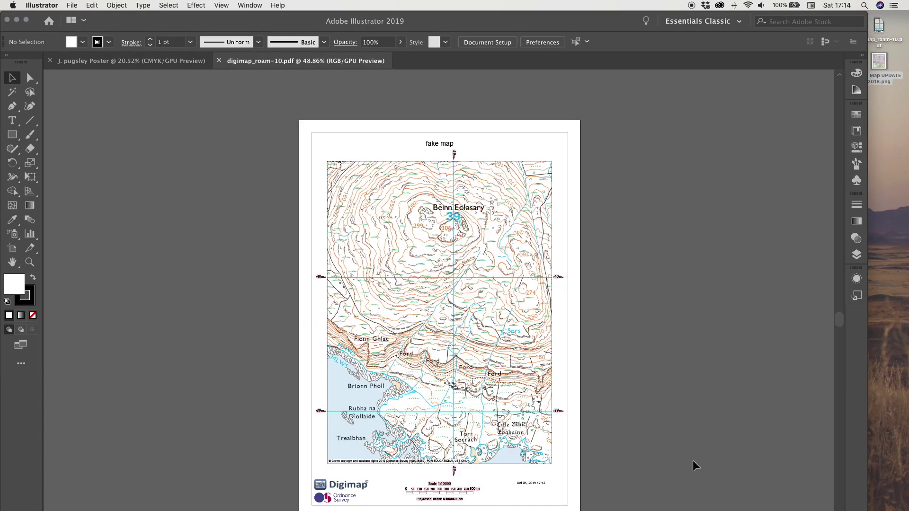
Select the full-page clip group in the Digimap PDF and release its clipping mask.
scroll(666, 312, up, 2)
scroll(666, 312, down, 3)
scroll(666, 311, down, 2)
scroll(666, 311, right, 3)
click(455, 263)
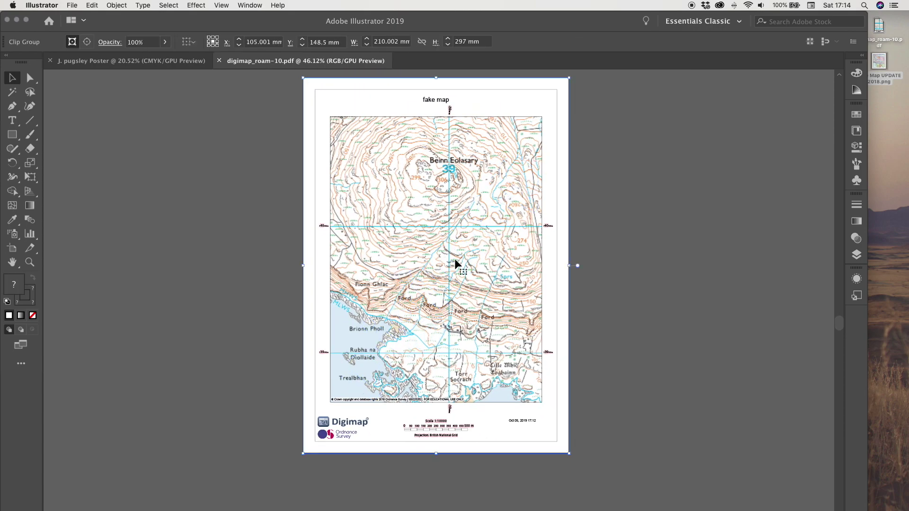
right_click(455, 260)
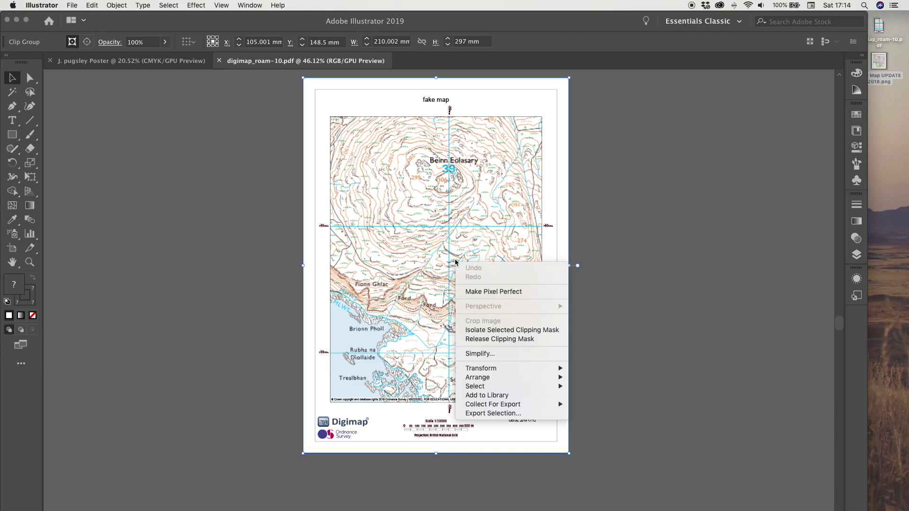
click(489, 339)
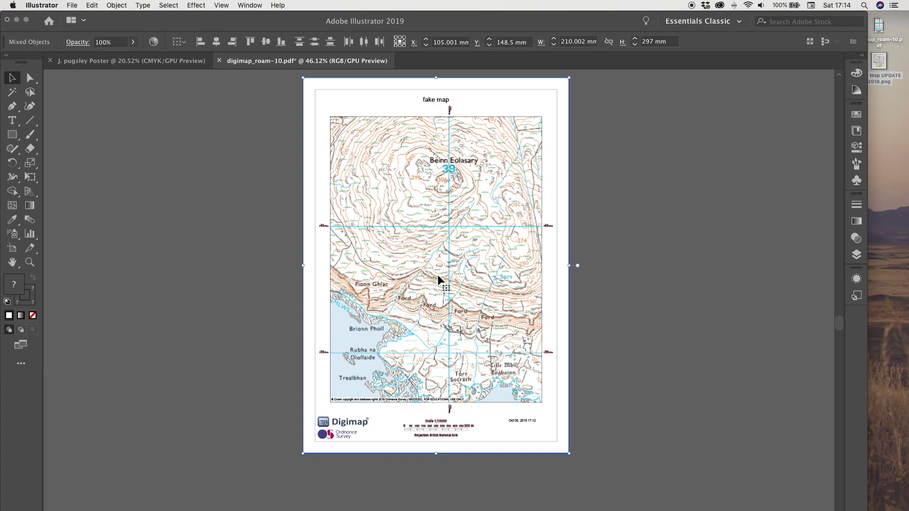
Make a clipping mask from the released page objects again, release it once more, and deselect everything.
right_click(424, 270)
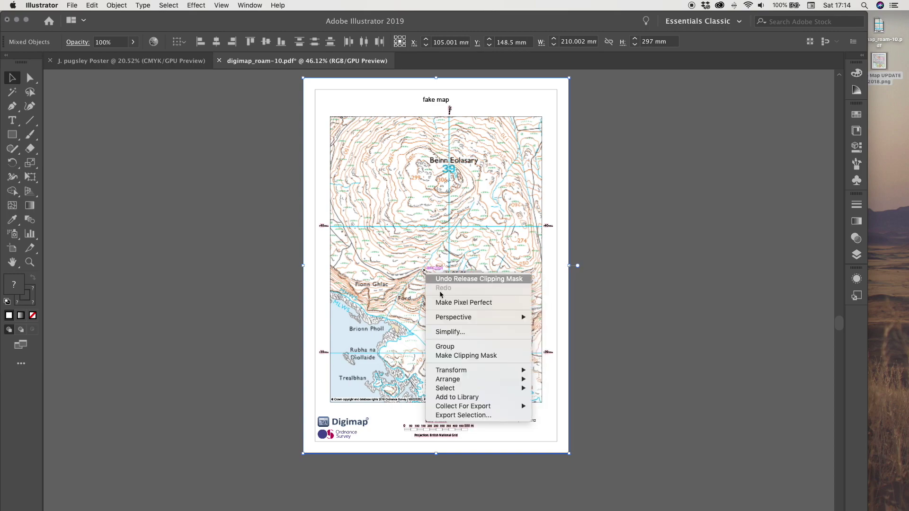
click(466, 360)
right_click(392, 302)
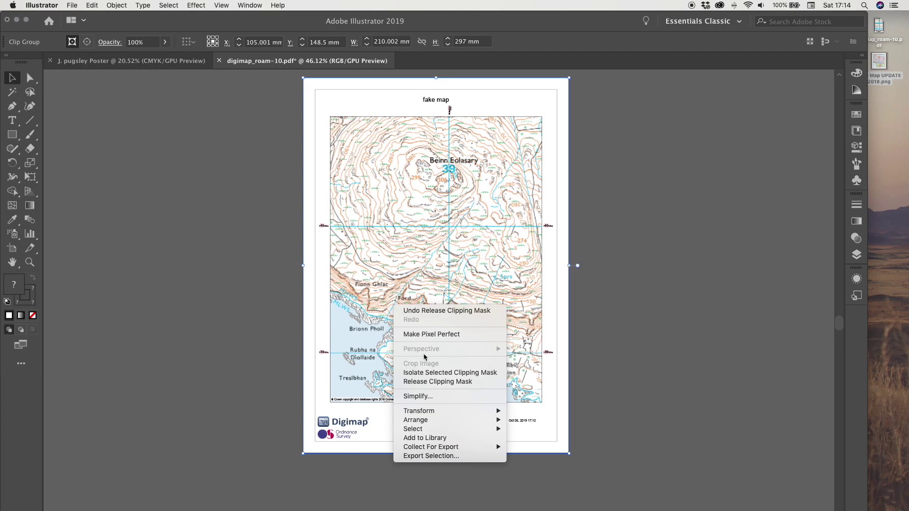
click(425, 382)
click(644, 302)
Select the clip group framing the map area inside the page and release its clipping mask.
right_click(447, 235)
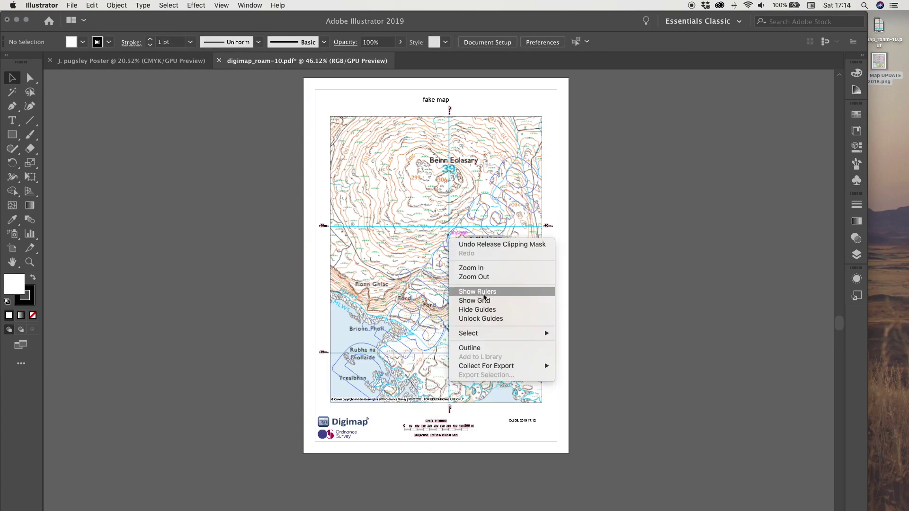
key(Escape)
click(470, 253)
right_click(470, 251)
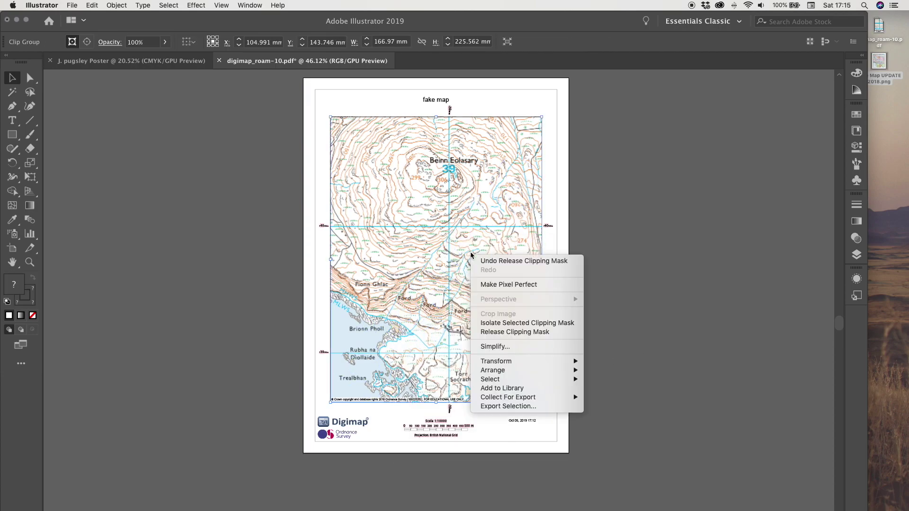
click(499, 333)
click(643, 285)
Release the clipping mask on the group covering the whole enlarged map.
click(411, 317)
scroll(596, 291, up, 2)
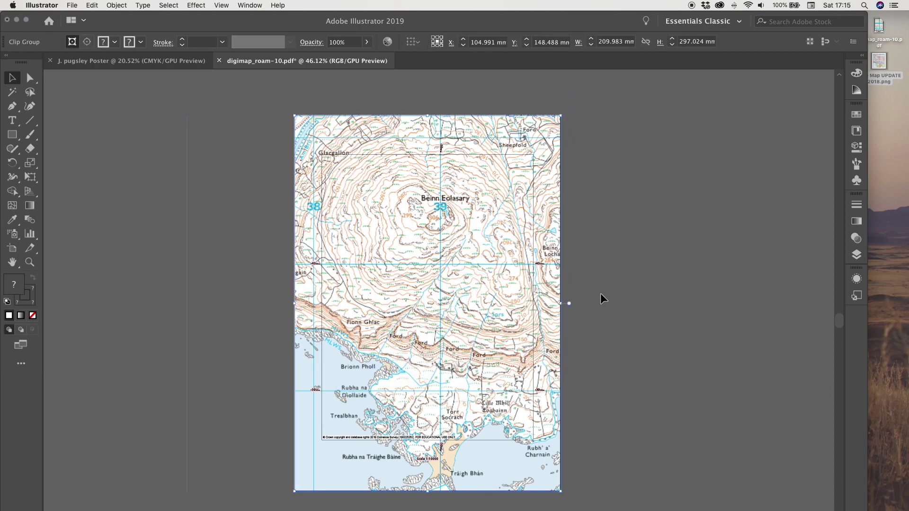
right_click(562, 256)
right_click(491, 259)
click(521, 333)
click(663, 288)
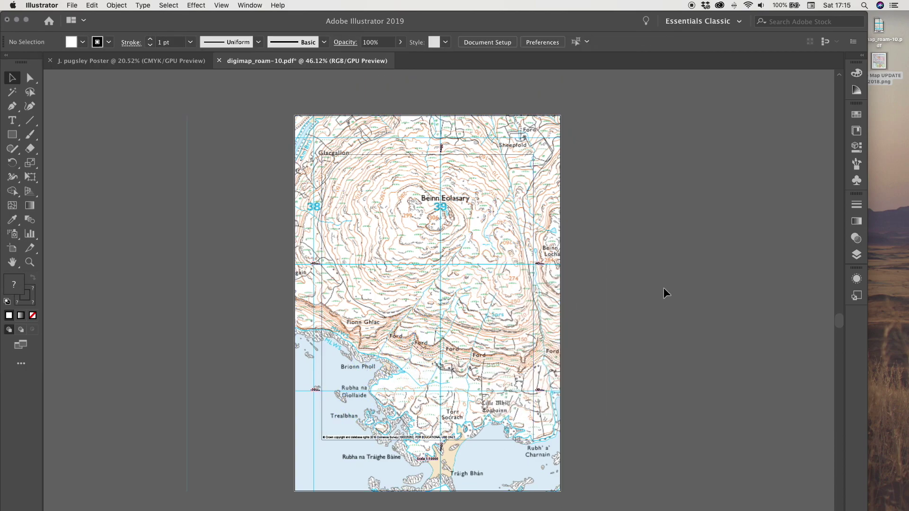
Select the upper and lower map clip groups together and release both clipping masks.
click(542, 142)
click(549, 314)
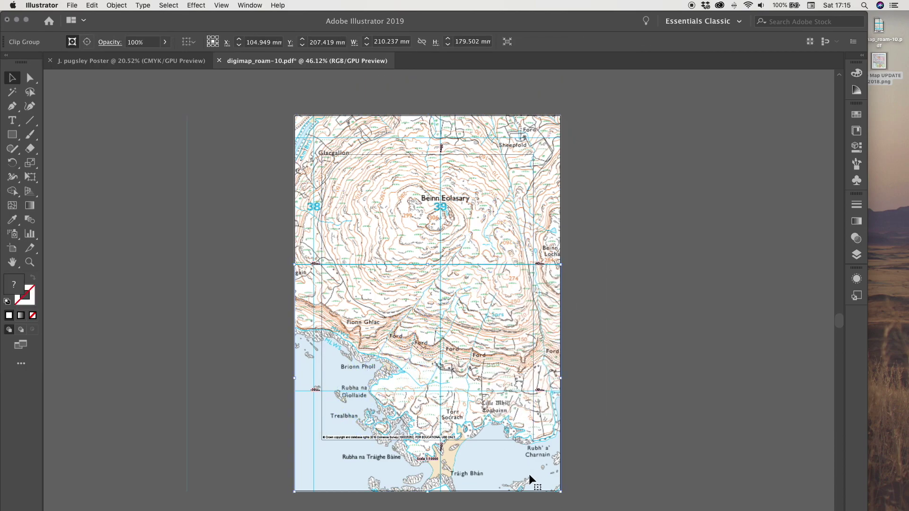
shift+click(540, 157)
right_click(543, 361)
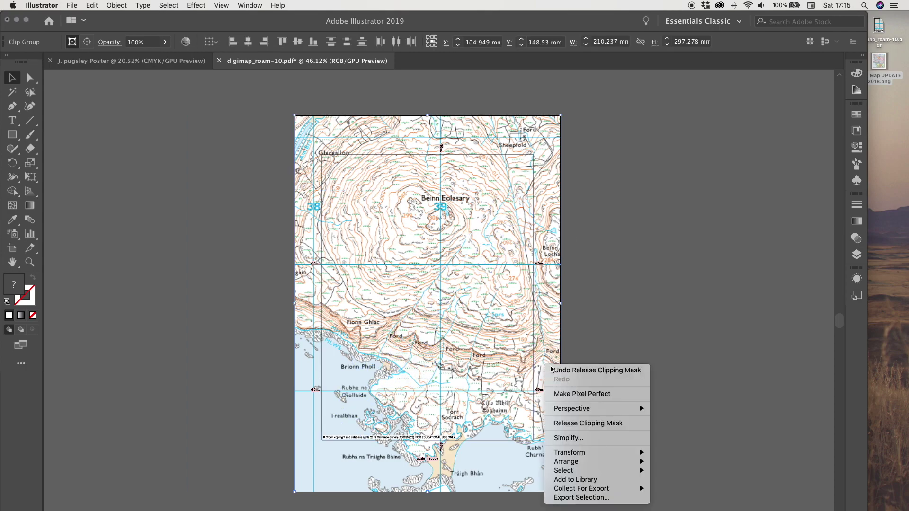
click(552, 264)
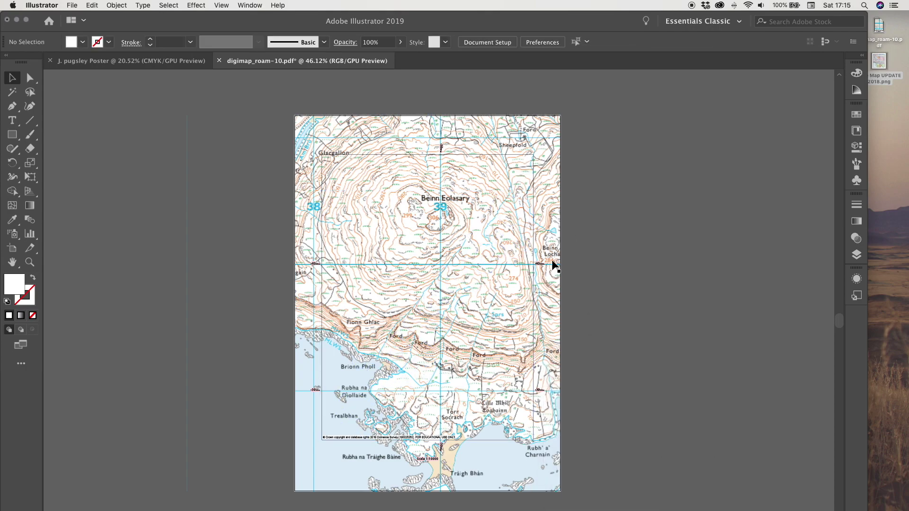
shift+click(550, 328)
right_click(550, 328)
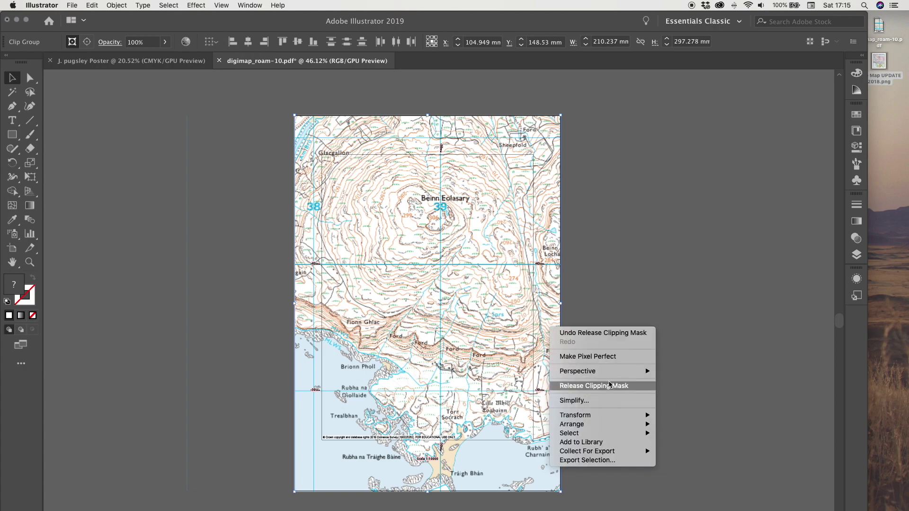
click(587, 386)
Select the upper and lower map images together and copy them to the clipboard.
click(548, 238)
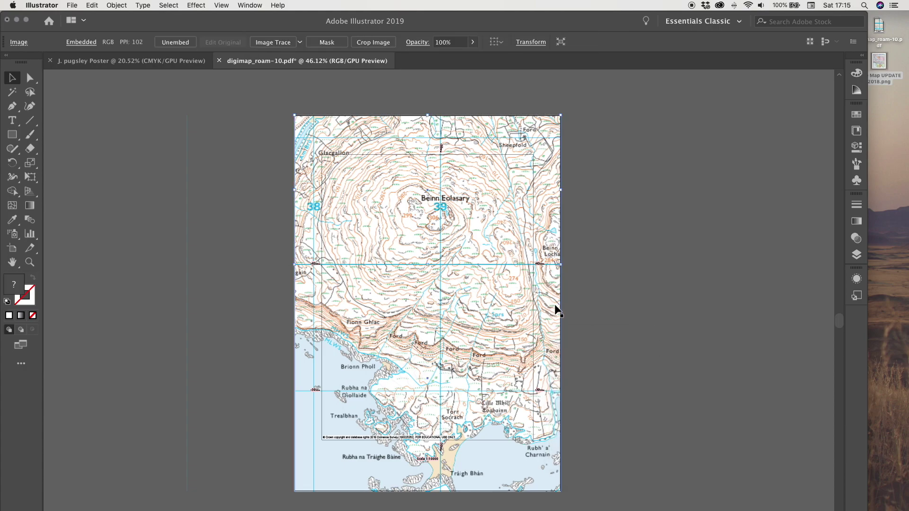
shift+click(558, 308)
right_click(556, 308)
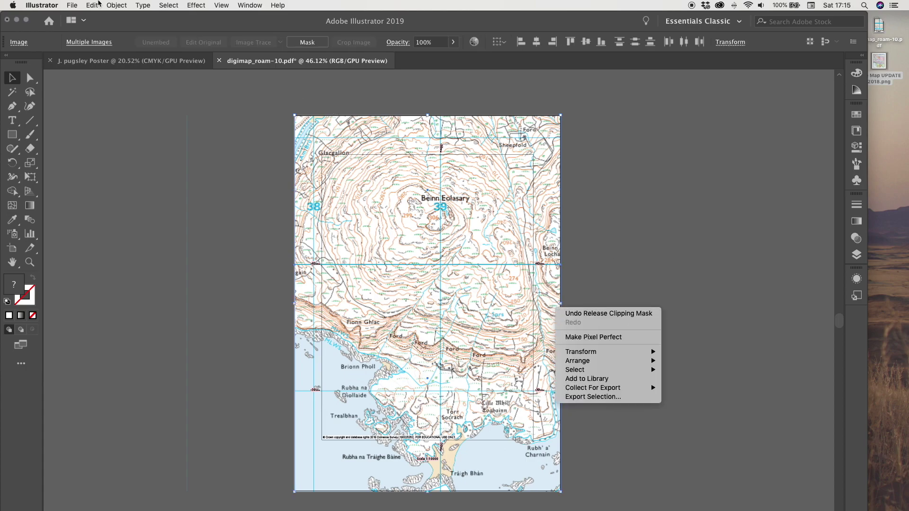
click(99, 4)
click(72, 6)
mouse_move(91, 5)
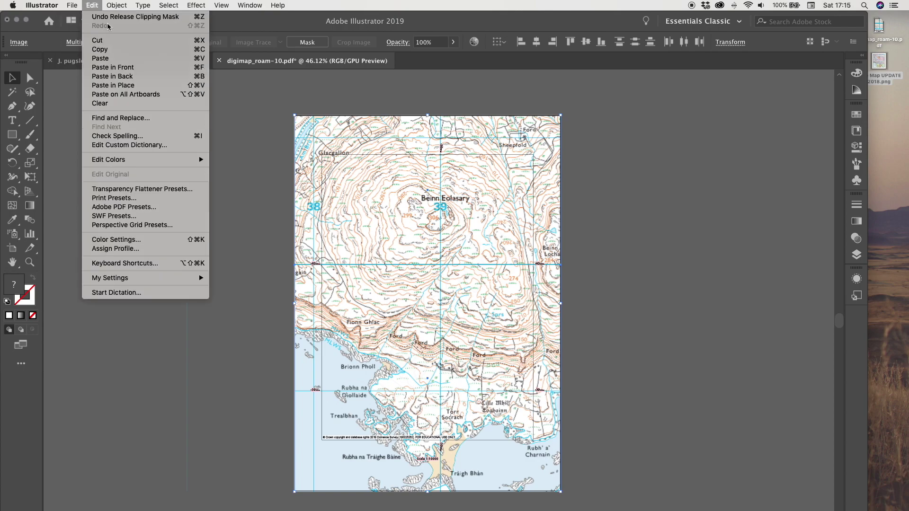
click(100, 50)
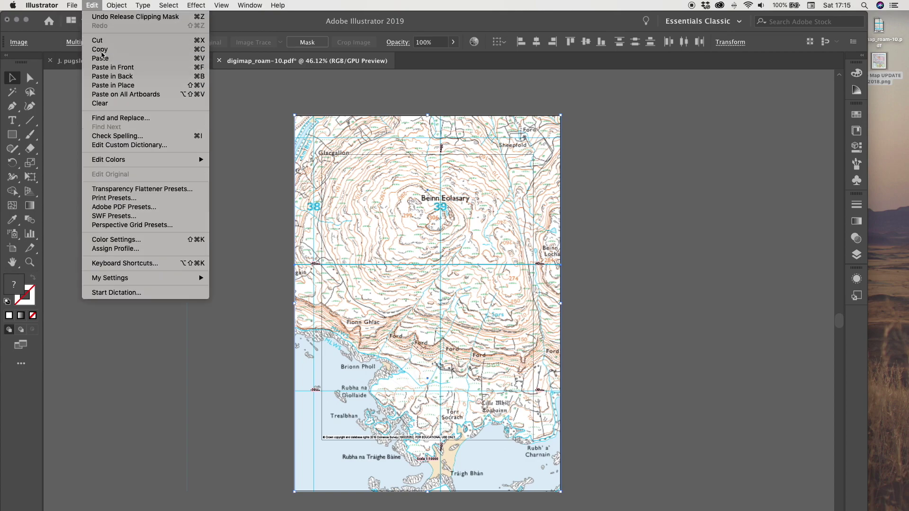
click(626, 178)
Paste the copied map images into the poster document and place the desktop image Map UPDATE 2018.png beside them.
click(188, 61)
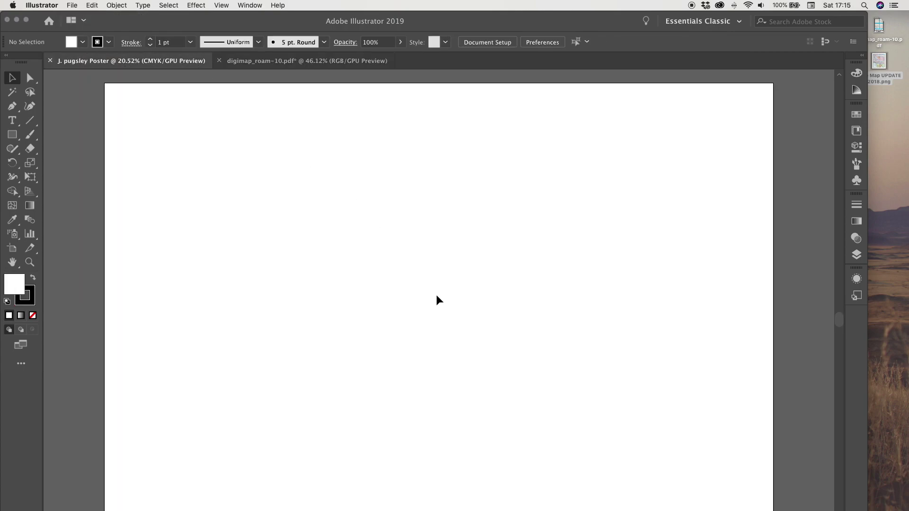
right_click(435, 294)
click(73, 5)
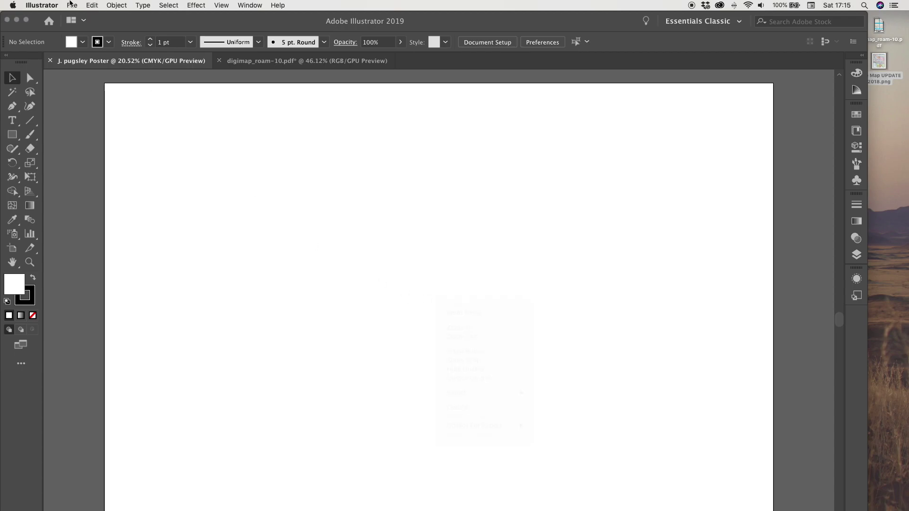
click(76, 4)
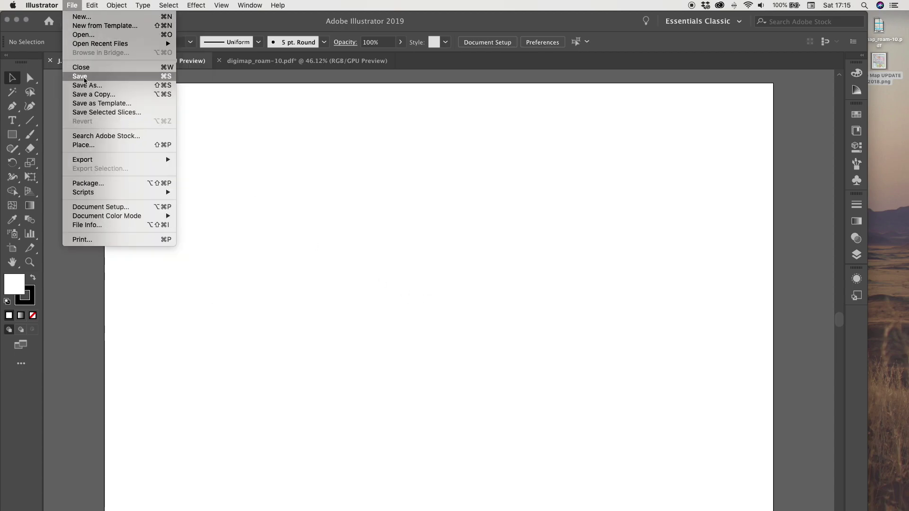
mouse_move(88, 4)
click(108, 56)
click(589, 294)
scroll(589, 294, up, 3)
scroll(589, 294, up, 3)
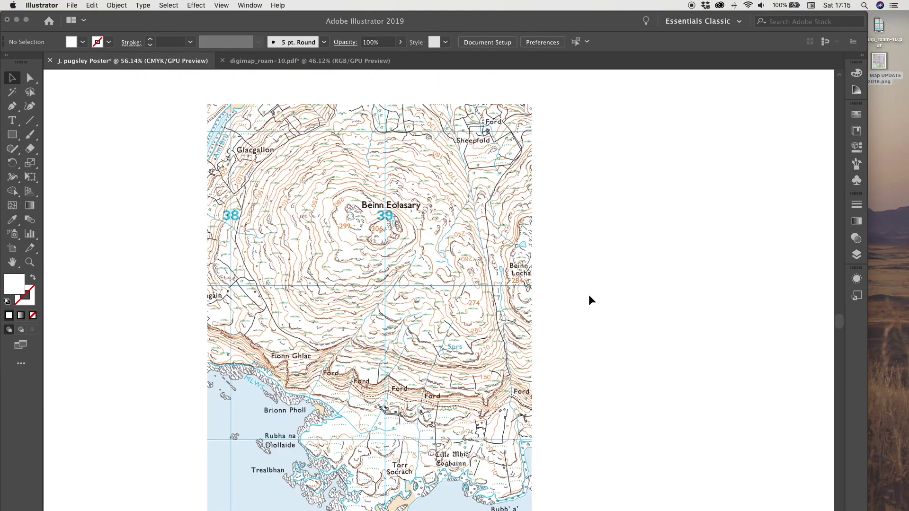
drag(880, 63, 658, 366)
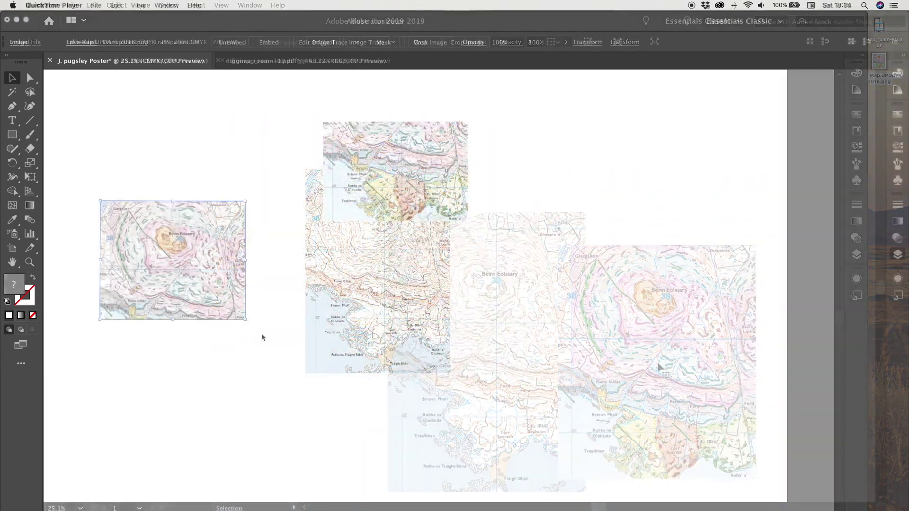
Add a new layer above Layer 1, expand Layer 1, and move the overlapping coloured map clear of the base map.
click(897, 255)
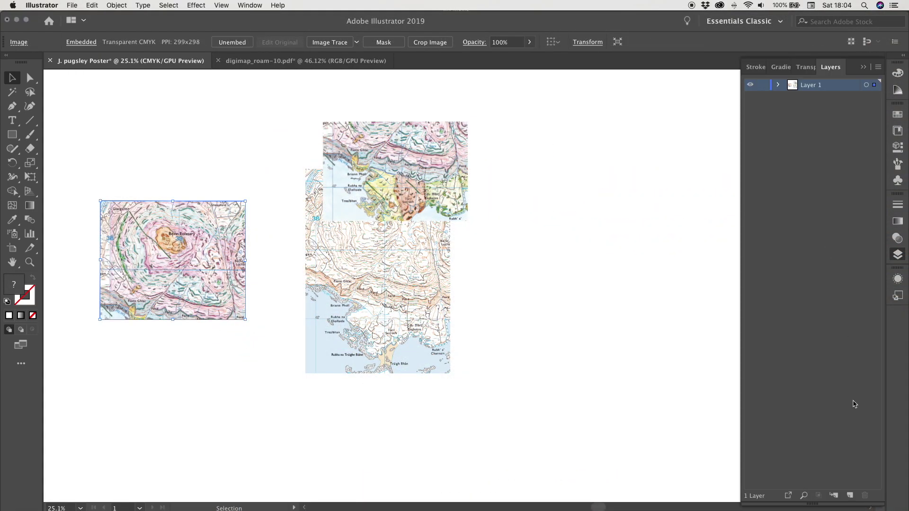
click(849, 495)
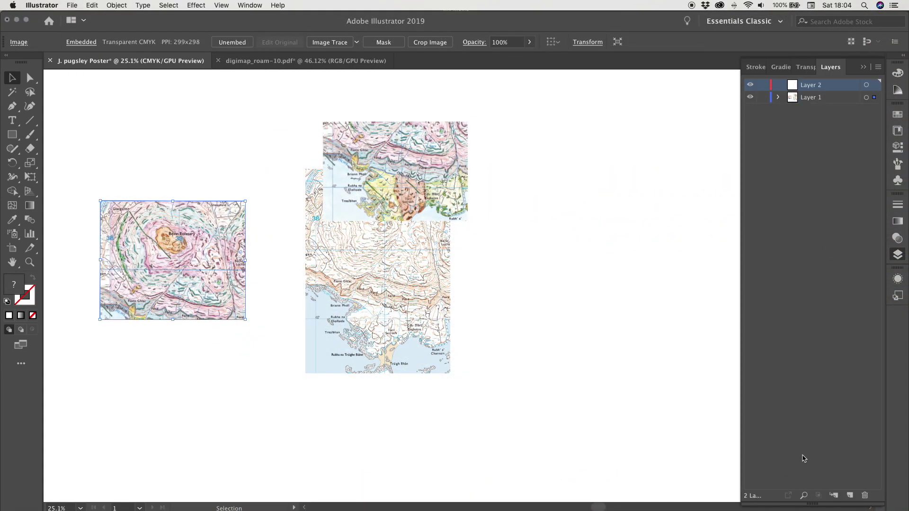
click(778, 97)
drag(450, 165, 209, 134)
Rasterize the two base map images together in CMYK at High (300 ppi) with a white background.
drag(401, 133, 412, 397)
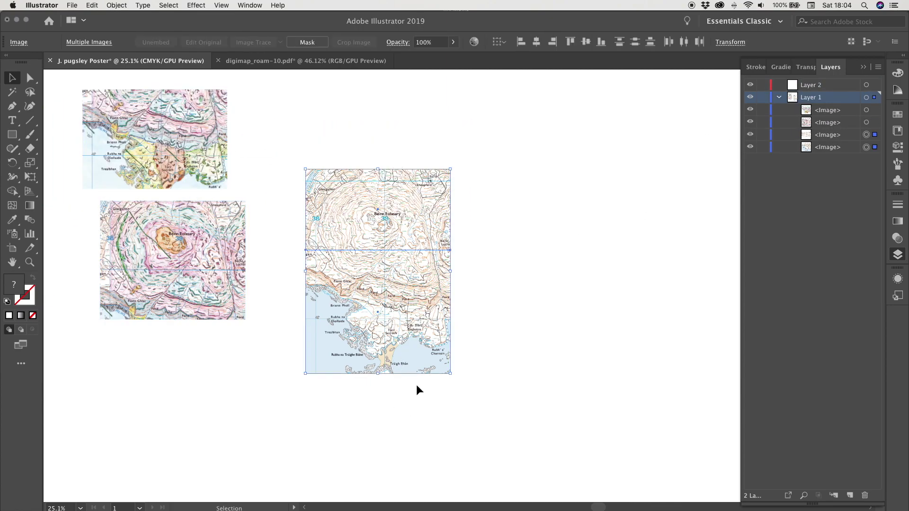
click(116, 5)
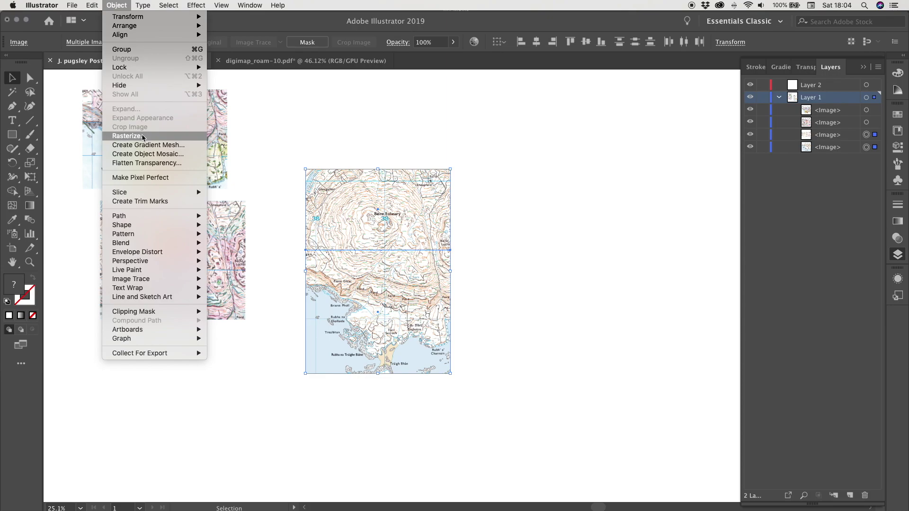
click(127, 136)
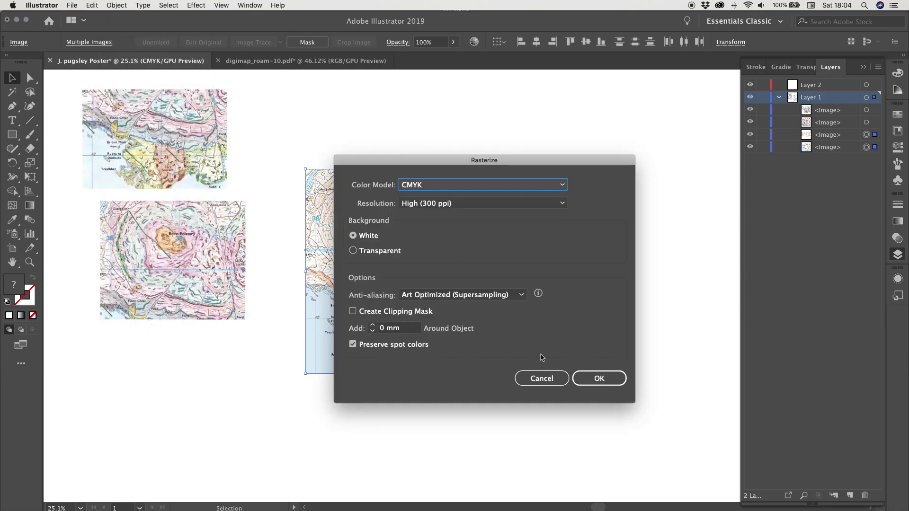
click(603, 386)
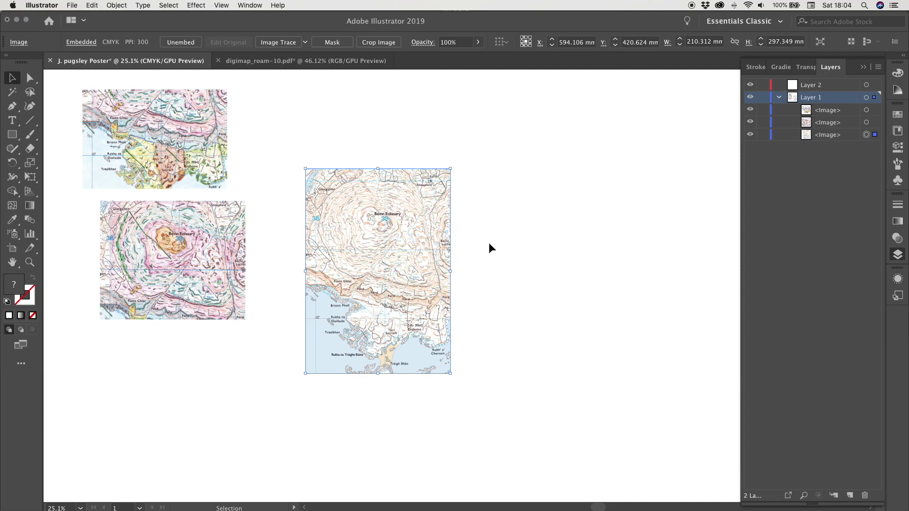
Move the rasterized base map closer to the coloured maps and make Layer 2 the active layer.
click(488, 242)
drag(389, 307, 357, 303)
click(565, 278)
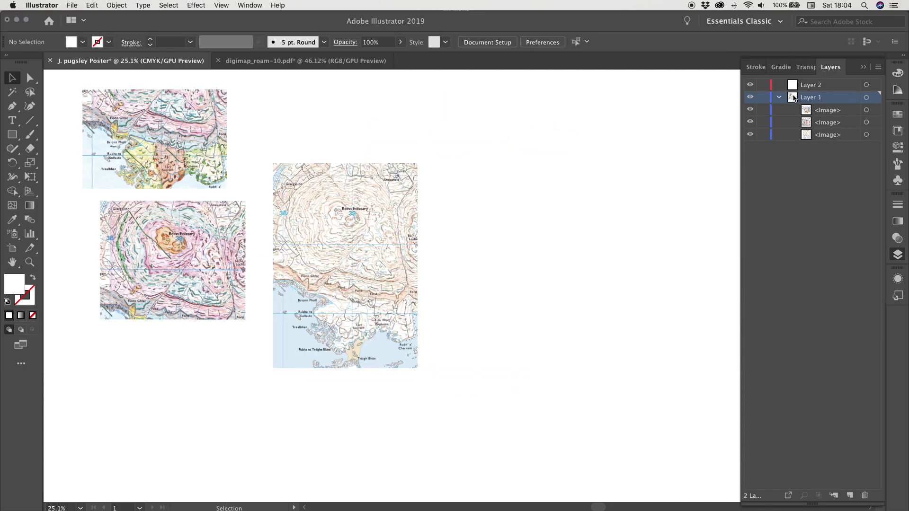
click(812, 87)
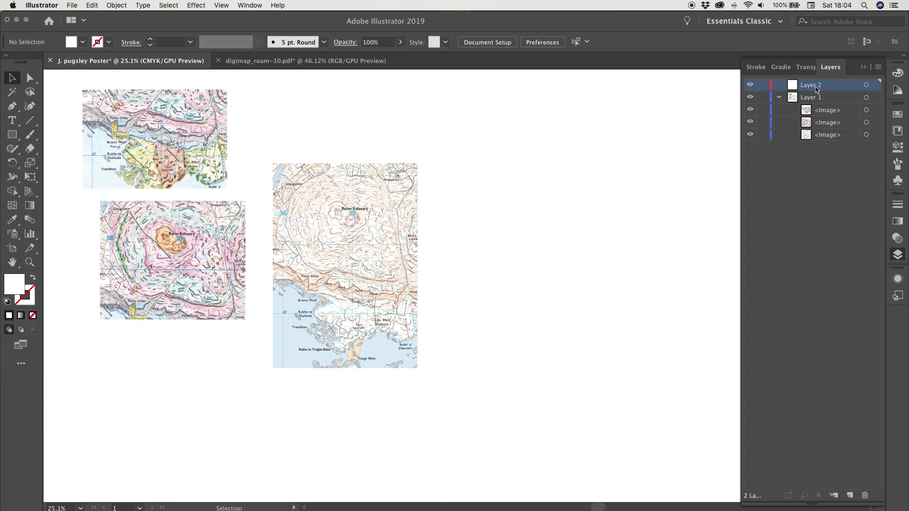
Rename Layer 2 as Field Slips and Layer 1 as Base Map.
double_click(818, 88)
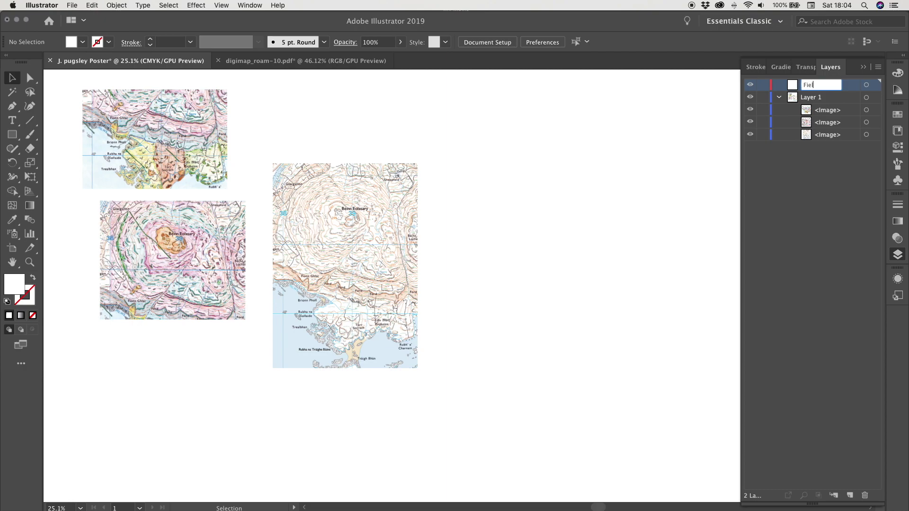
text(Field SD)
text(ips)
click(821, 98)
double_click(814, 98)
text(Base Map)
click(836, 152)
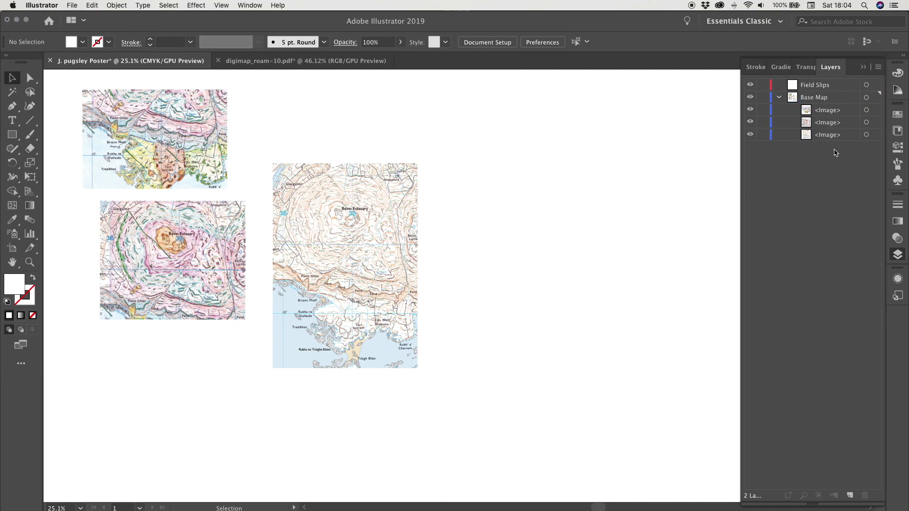
Transfer the two coloured map images from the Base Map layer to the Field Slips layer and collapse Base Map.
click(819, 136)
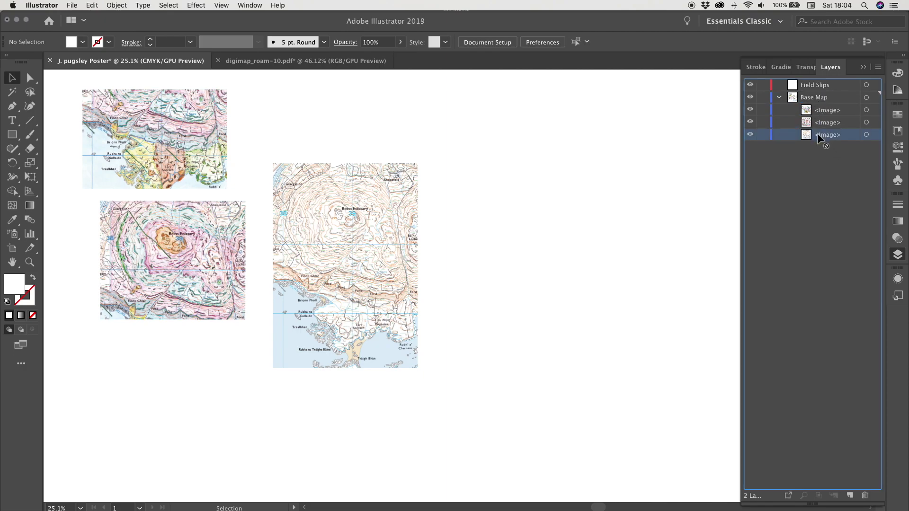
click(818, 124)
click(875, 113)
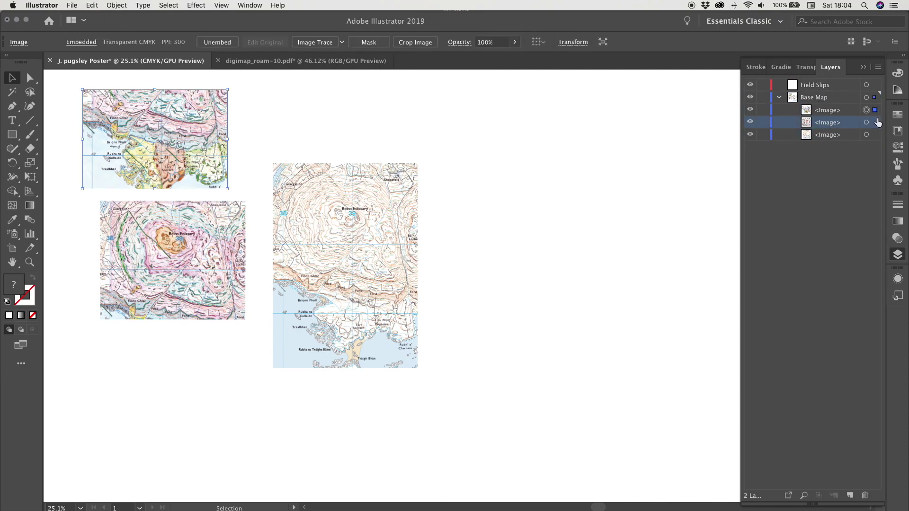
click(876, 124)
drag(840, 111, 832, 86)
click(779, 97)
Move the southern coloured map across so it overlaps the upper part of the base map.
scroll(546, 208, left, 5)
drag(296, 137, 538, 150)
click(620, 263)
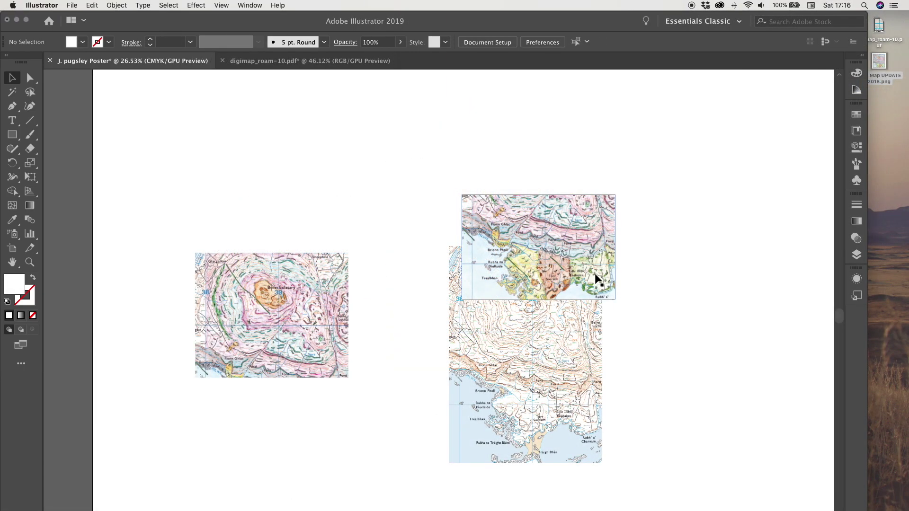
Reduce the opacity of both coloured map images together to 63%.
click(575, 282)
shift+click(285, 310)
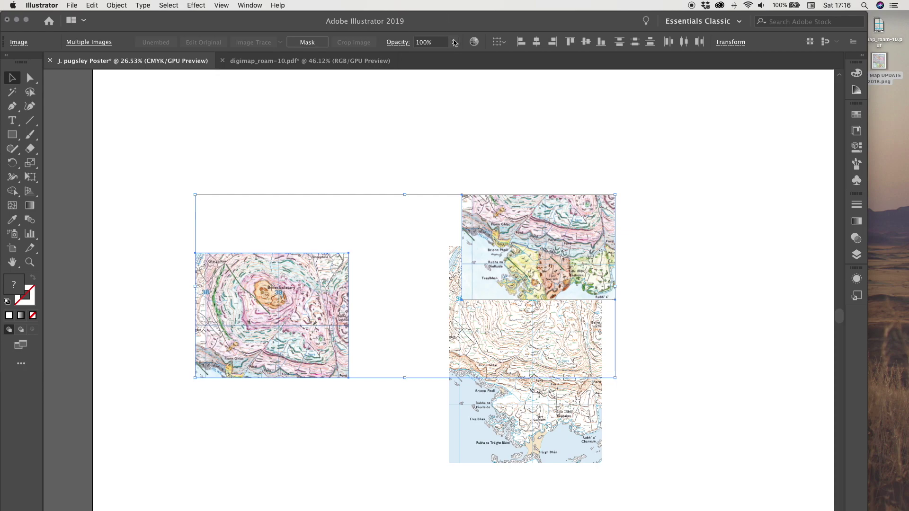
click(454, 43)
drag(453, 57, 435, 57)
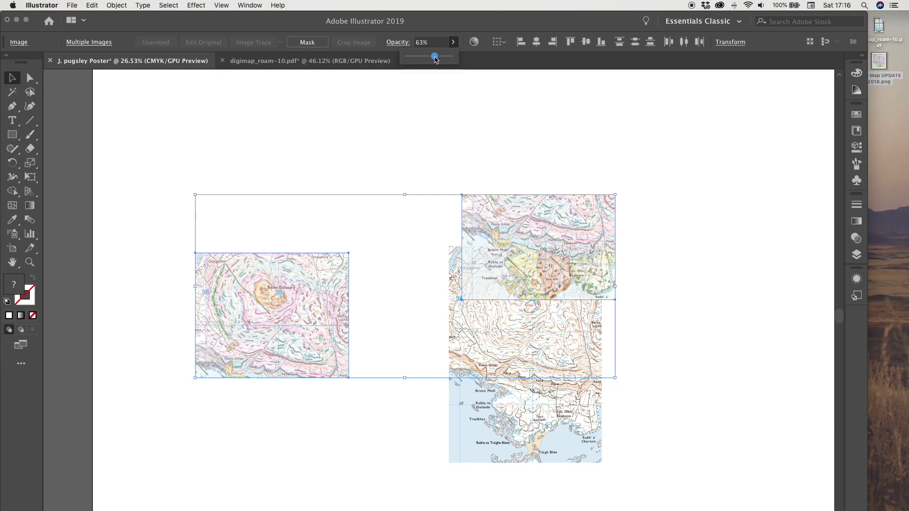
click(378, 146)
Place the semi-transparent southern coloured map over the matching coastal area in the southern part of the base map.
drag(555, 223, 537, 394)
scroll(537, 393, up, 3)
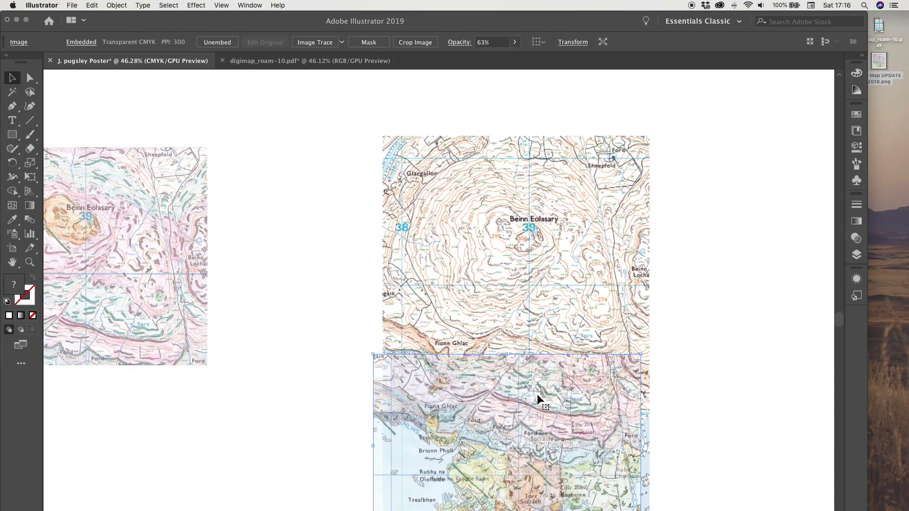
scroll(536, 394, up, 5)
drag(487, 298, 474, 261)
drag(461, 313, 148, 297)
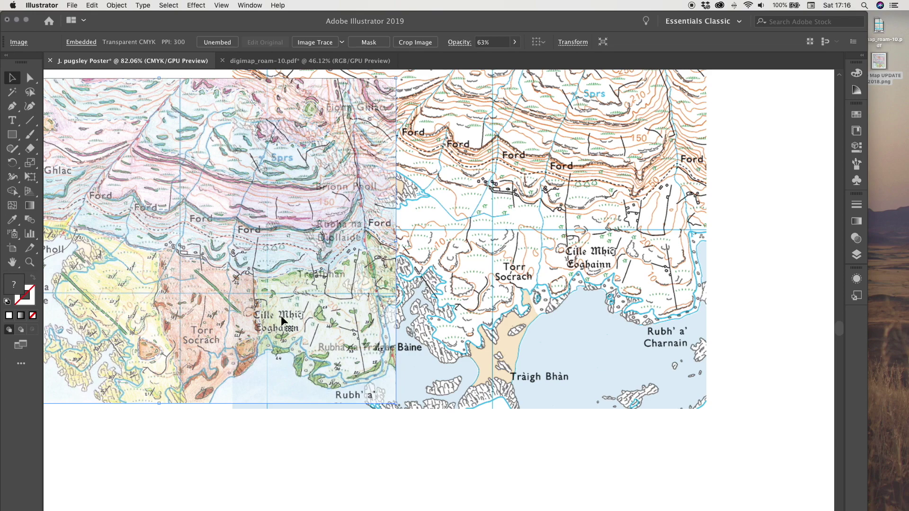
scroll(281, 321, left, 4)
scroll(281, 320, down, 1)
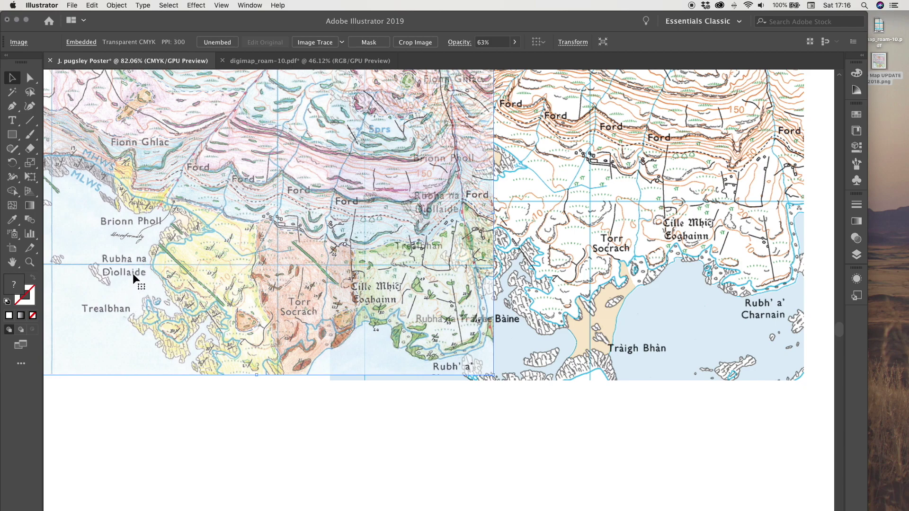
scroll(133, 274, up, 2)
scroll(133, 274, left, 2)
scroll(133, 274, down, 3)
drag(132, 274, 453, 220)
scroll(234, 313, left, 2)
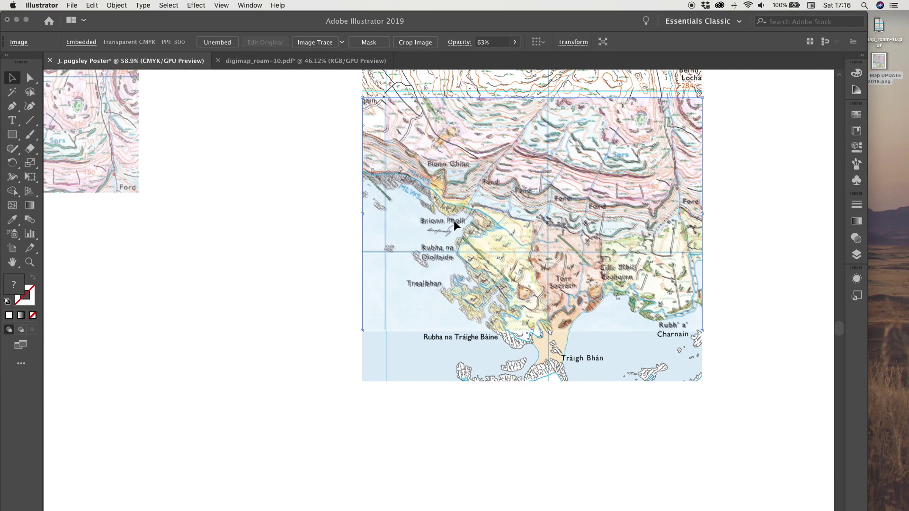
Nudge the southern coloured map slightly right and down so its place names and grid lines coincide with the base map.
key(Right)
key(Right)
key(Down)
key(Down)
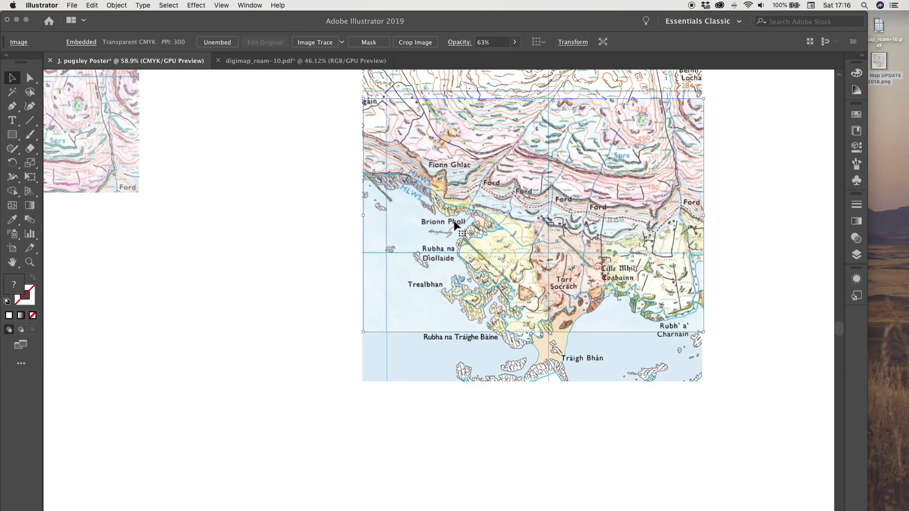
scroll(454, 222, up, 6)
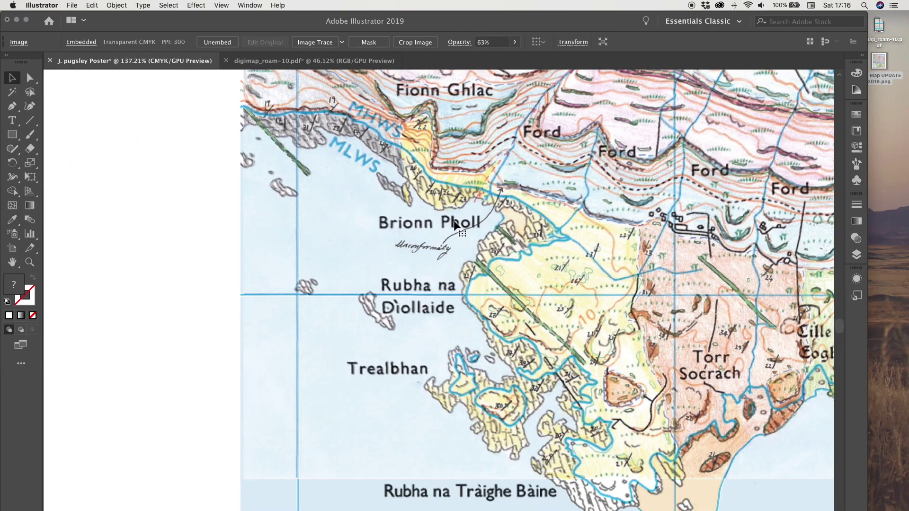
scroll(454, 221, up, 10)
scroll(453, 221, right, 5)
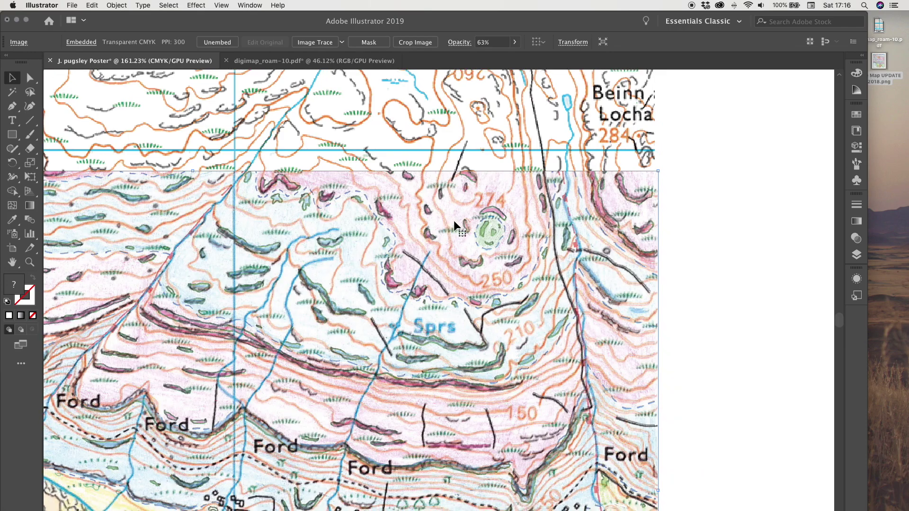
scroll(609, 179, up, 4)
scroll(515, 187, up, 3)
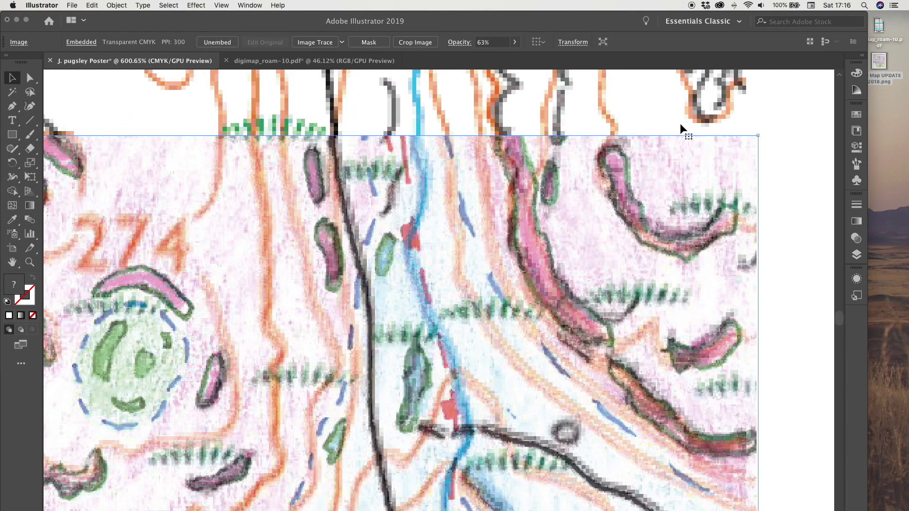
Try enlarging the southern coloured map from its upper-right corner, undo the resize, and open the image in isolation mode.
click(759, 139)
drag(756, 136, 771, 131)
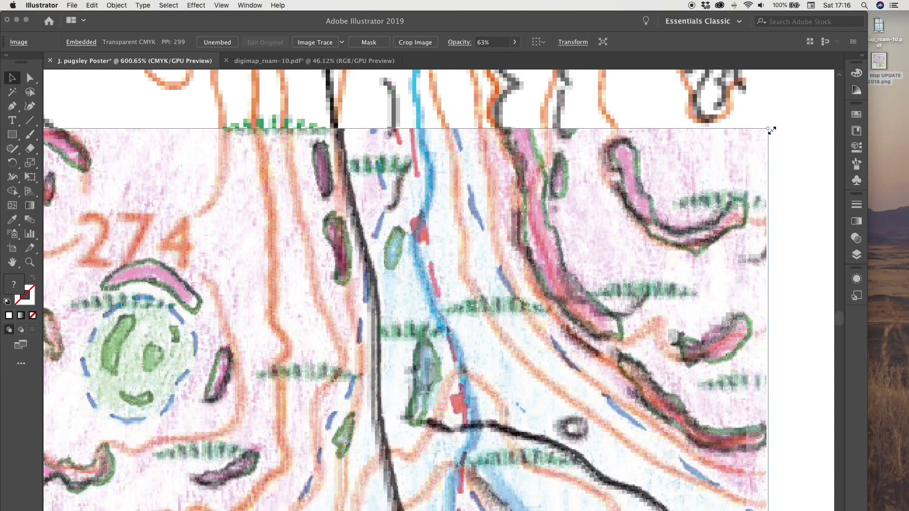
key(cmd+z)
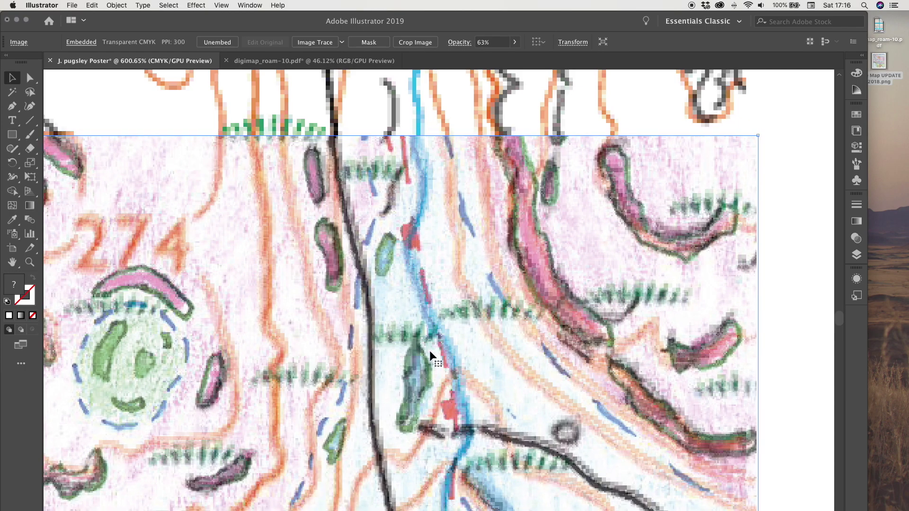
double_click(465, 242)
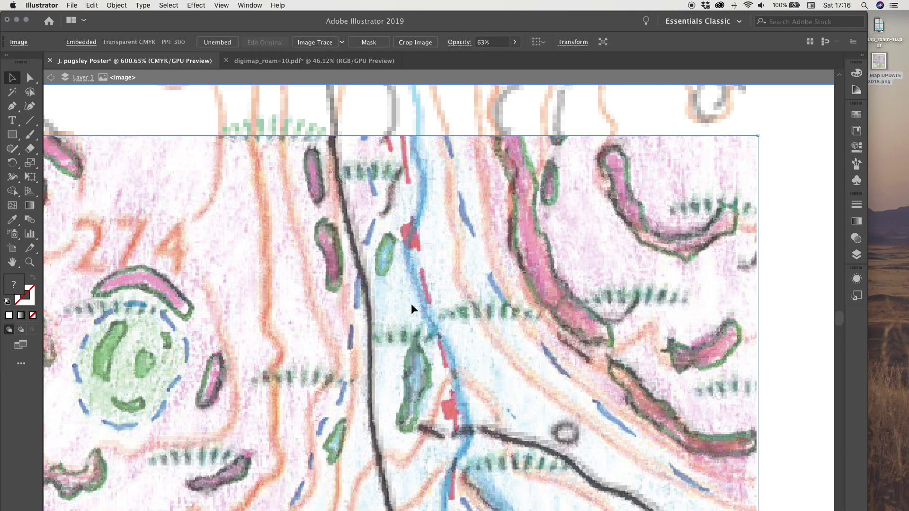
click(488, 42)
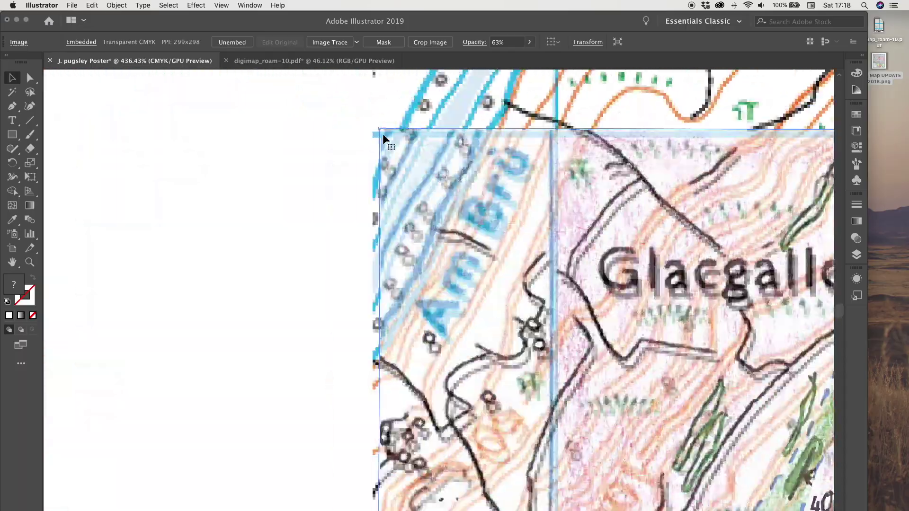
Resize the northern coloured map from its upper-left corner so the Glacgallon lettering and grid lines match the base map.
scroll(382, 133, down, 10)
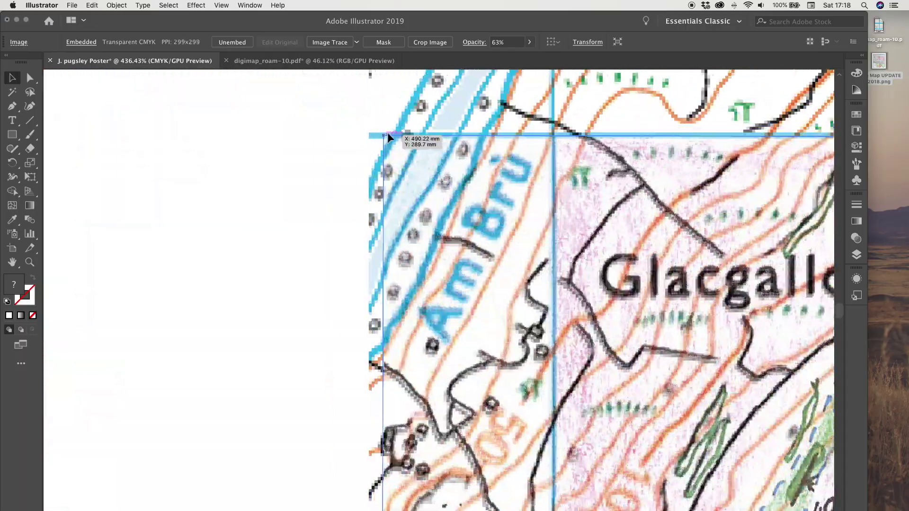
scroll(552, 222, down, 2)
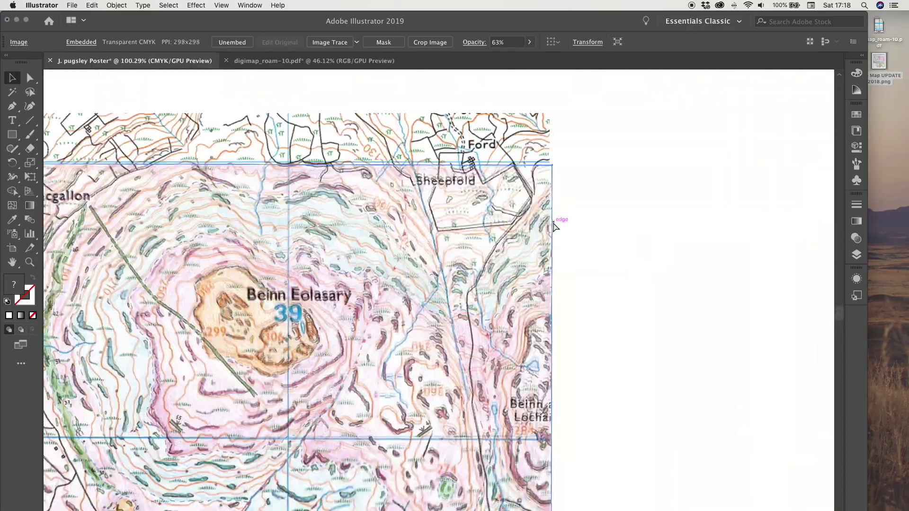
scroll(493, 472, up, 5)
scroll(420, 300, down, 10)
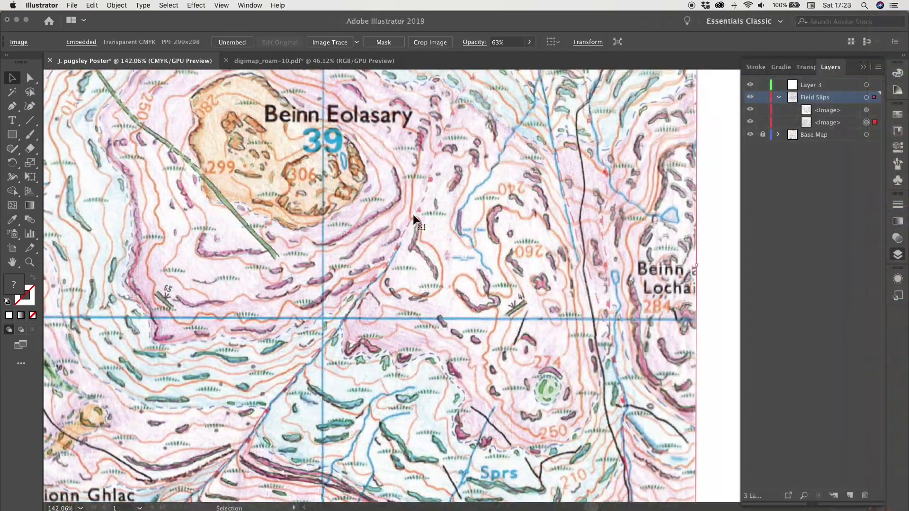
Fine-tune the northern coloured map's upper-right corner near Sheepfold so its features line up with the base map.
scroll(677, 261, down, 10)
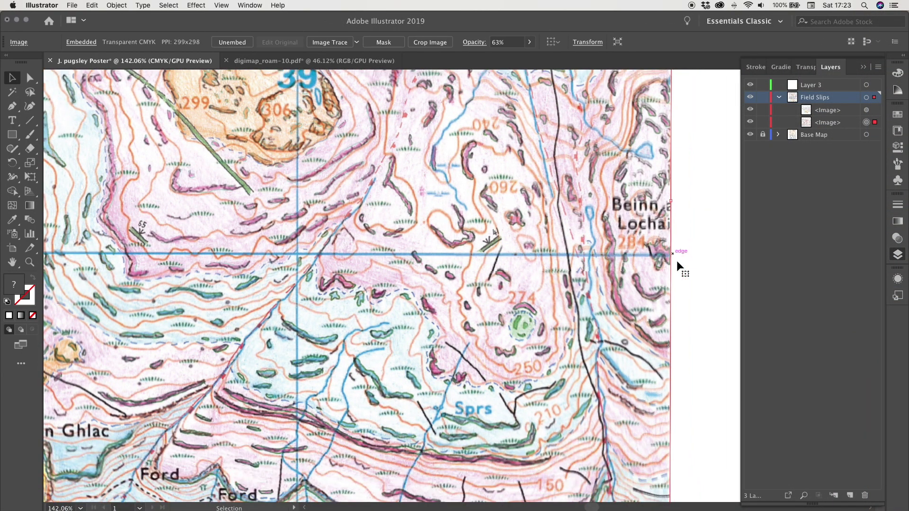
scroll(677, 260, left, 10)
scroll(677, 260, left, 3)
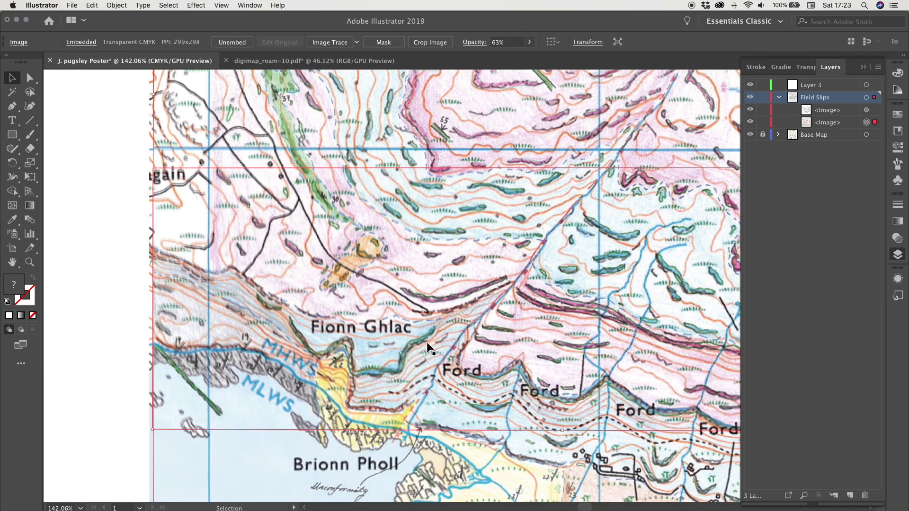
scroll(493, 334, right, 3)
scroll(492, 333, down, 5)
scroll(493, 331, up, 8)
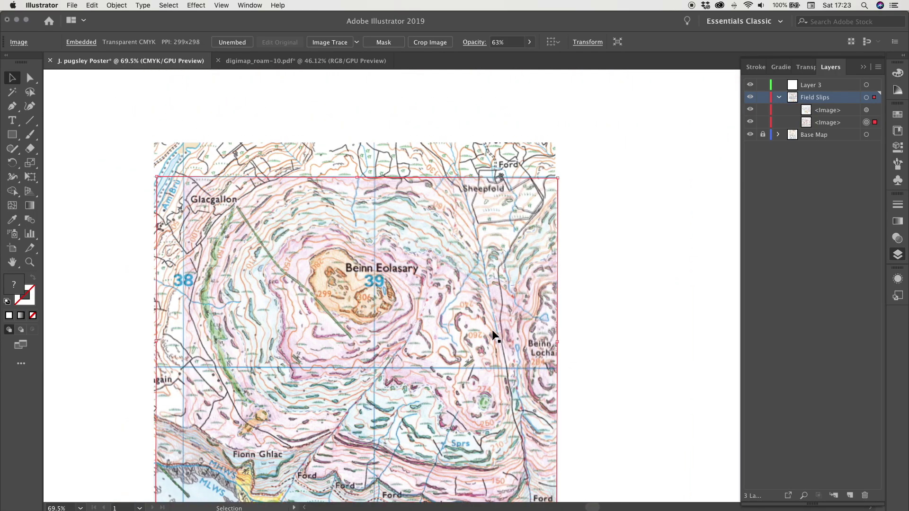
scroll(491, 261, up, 4)
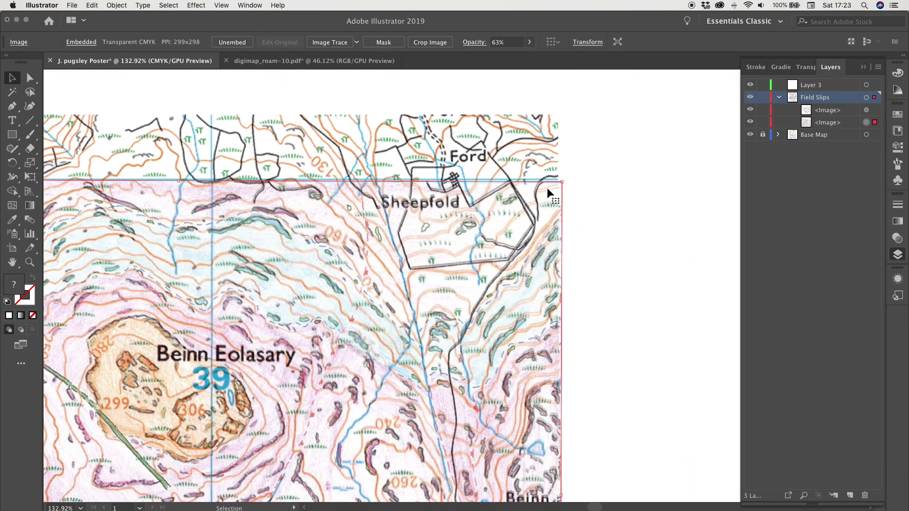
scroll(559, 180, up, 4)
drag(573, 177, 571, 172)
scroll(621, 149, down, 4)
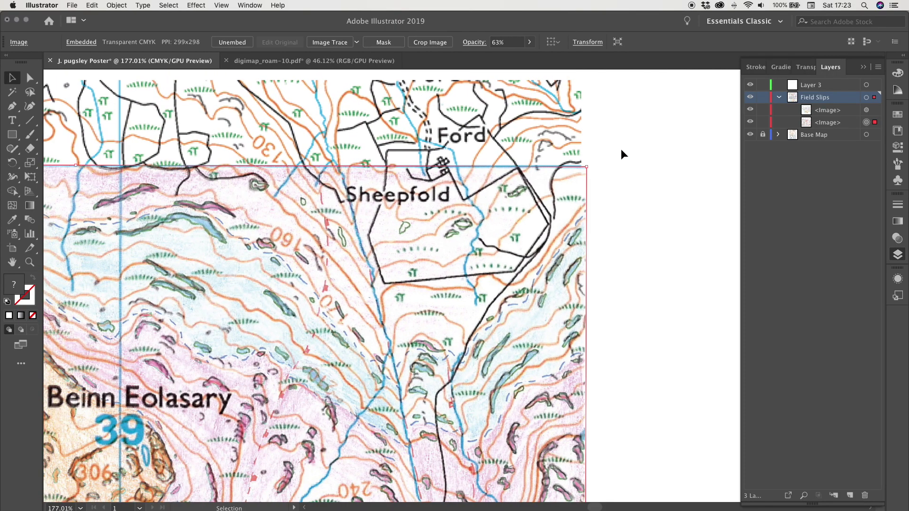
Readjust the northern coloured map's upper-left corner beside Am Brù to remove the remaining offset from the base map.
scroll(620, 149, left, 5)
scroll(218, 176, up, 4)
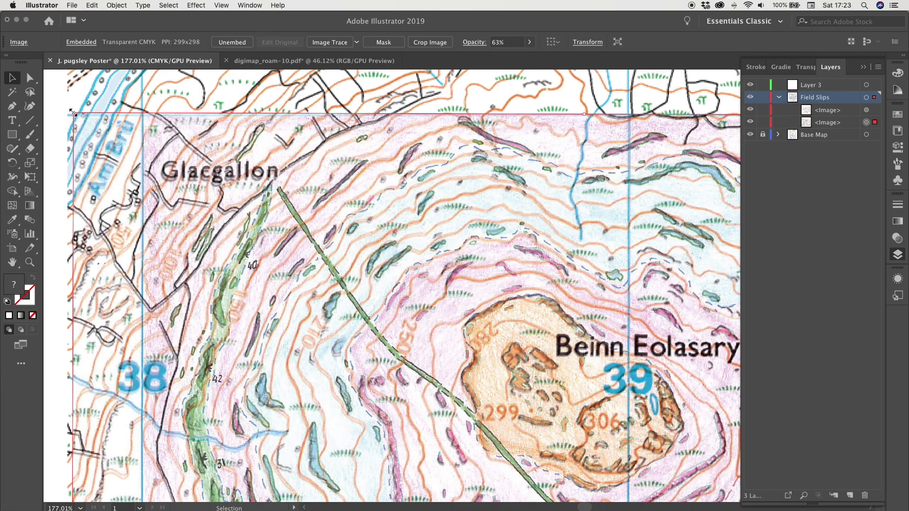
drag(67, 114, 70, 118)
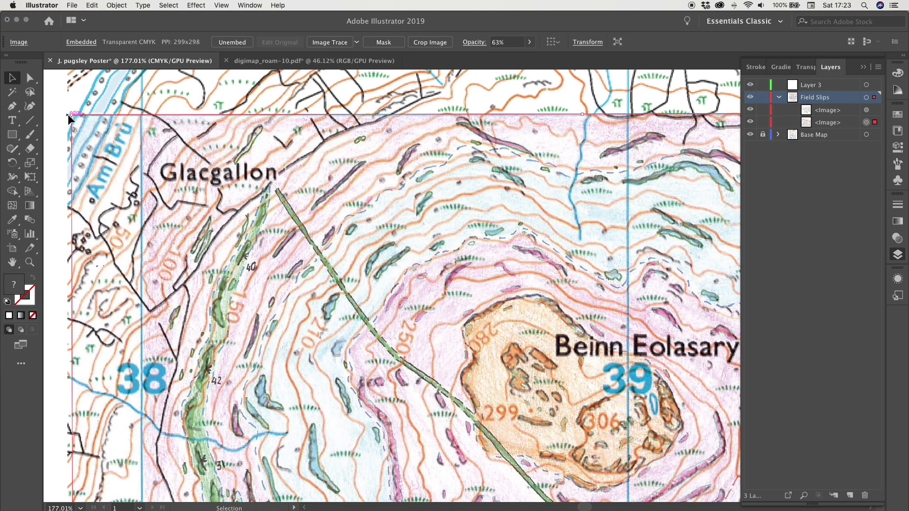
Examine how both coloured maps align with each other and the base map, from Beinn Eolasary down to the coast.
scroll(69, 118, down, 12)
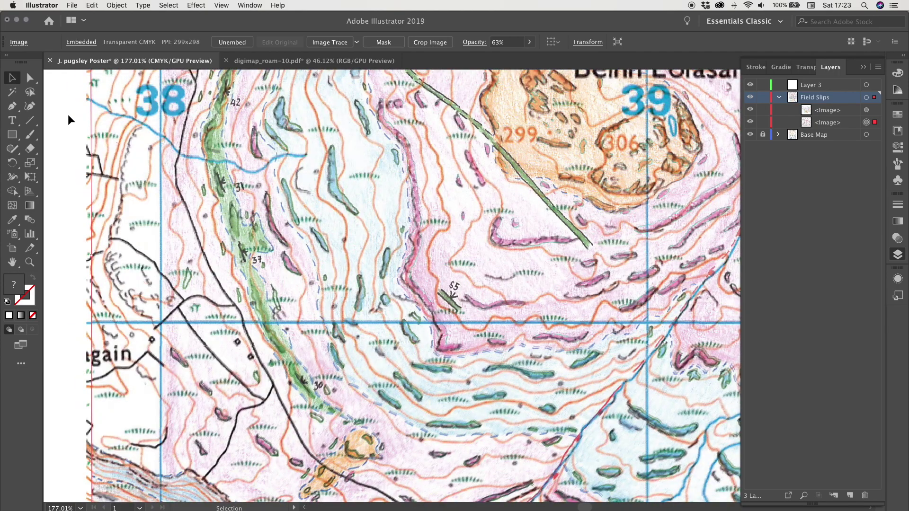
scroll(68, 117, down, 6)
scroll(69, 117, right, 4)
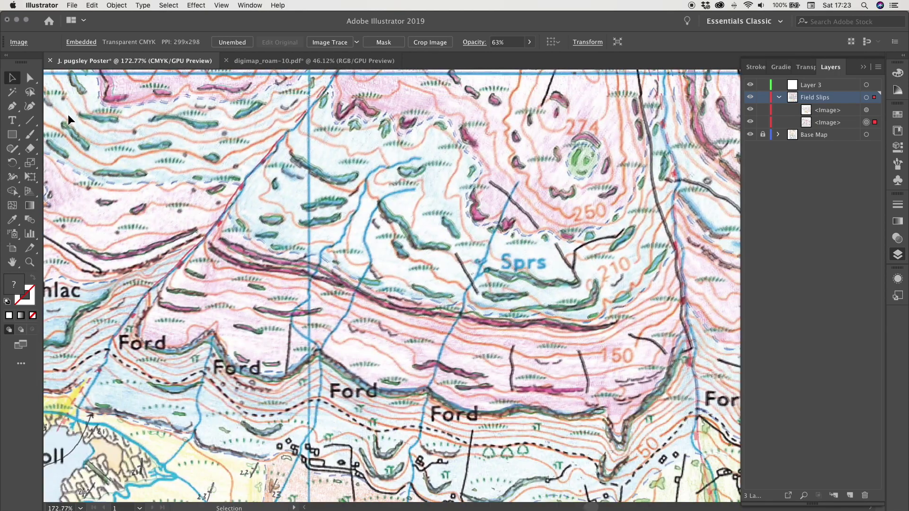
scroll(68, 117, down, 5)
scroll(68, 115, up, 5)
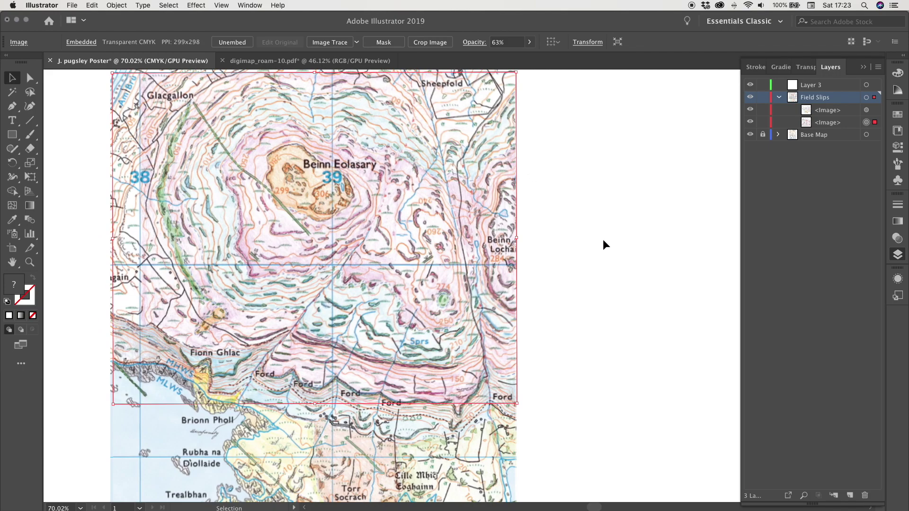
click(603, 239)
scroll(603, 239, down, 5)
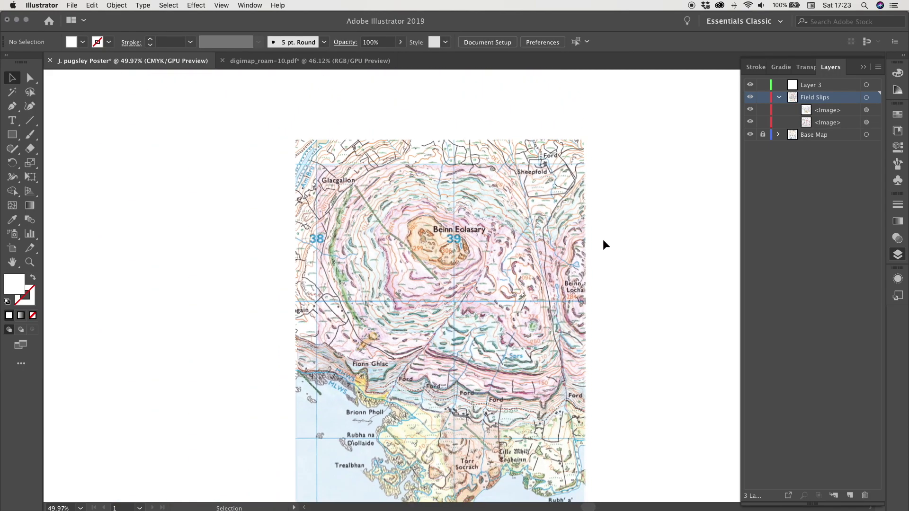
scroll(511, 410, up, 3)
scroll(512, 410, up, 6)
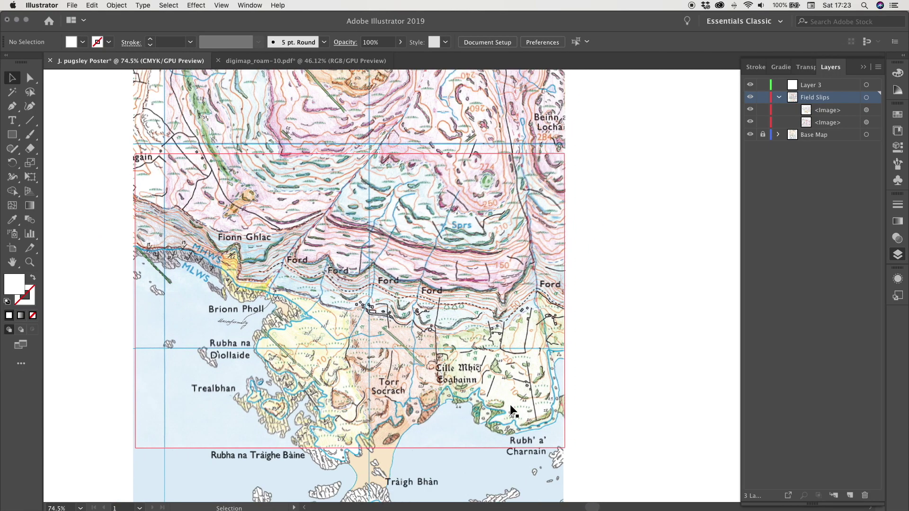
scroll(510, 405, down, 6)
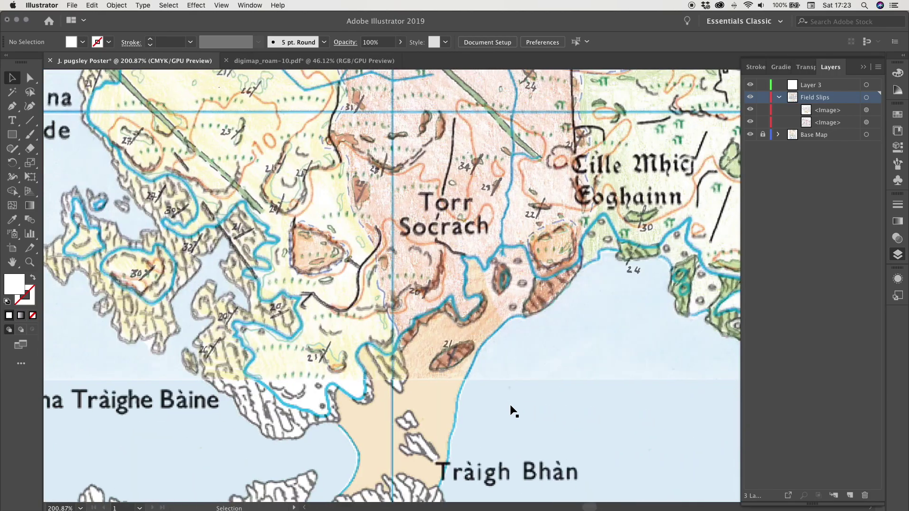
Collapse the Field Slips layer and lock it.
scroll(510, 404, down, 3)
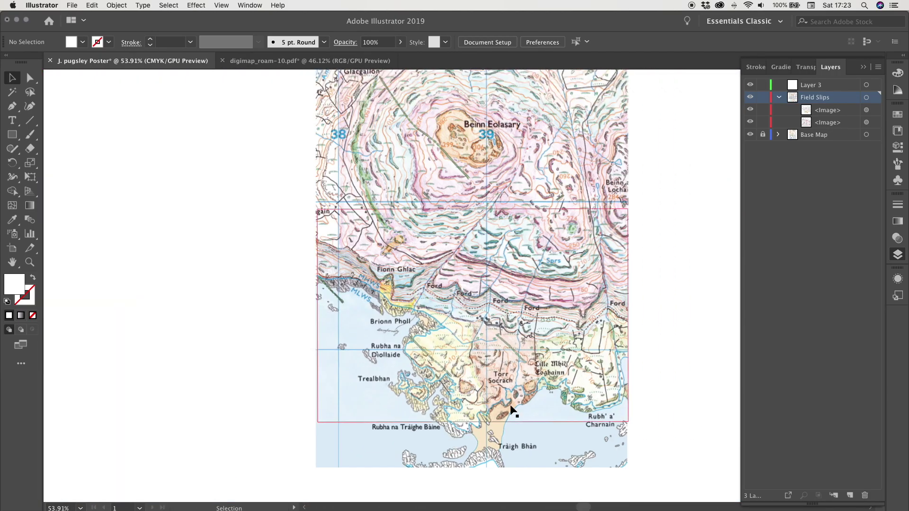
click(779, 97)
scroll(462, 282, down, 2)
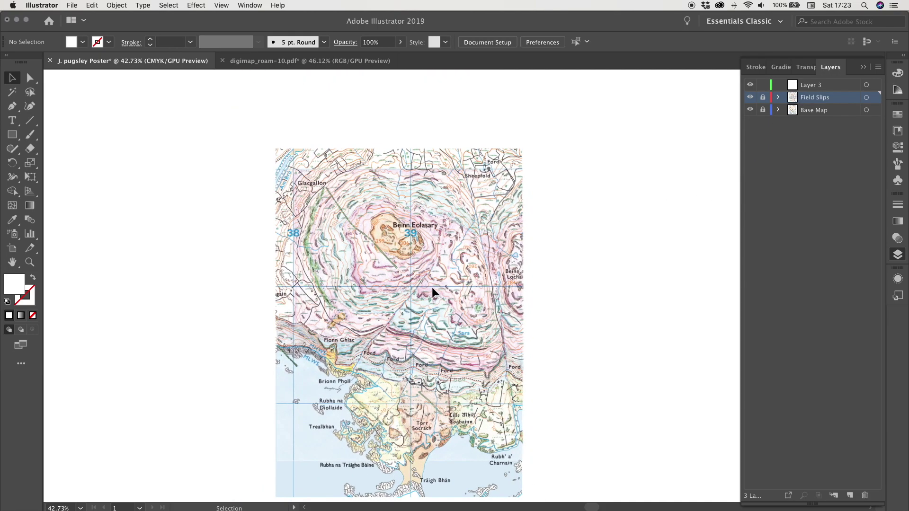